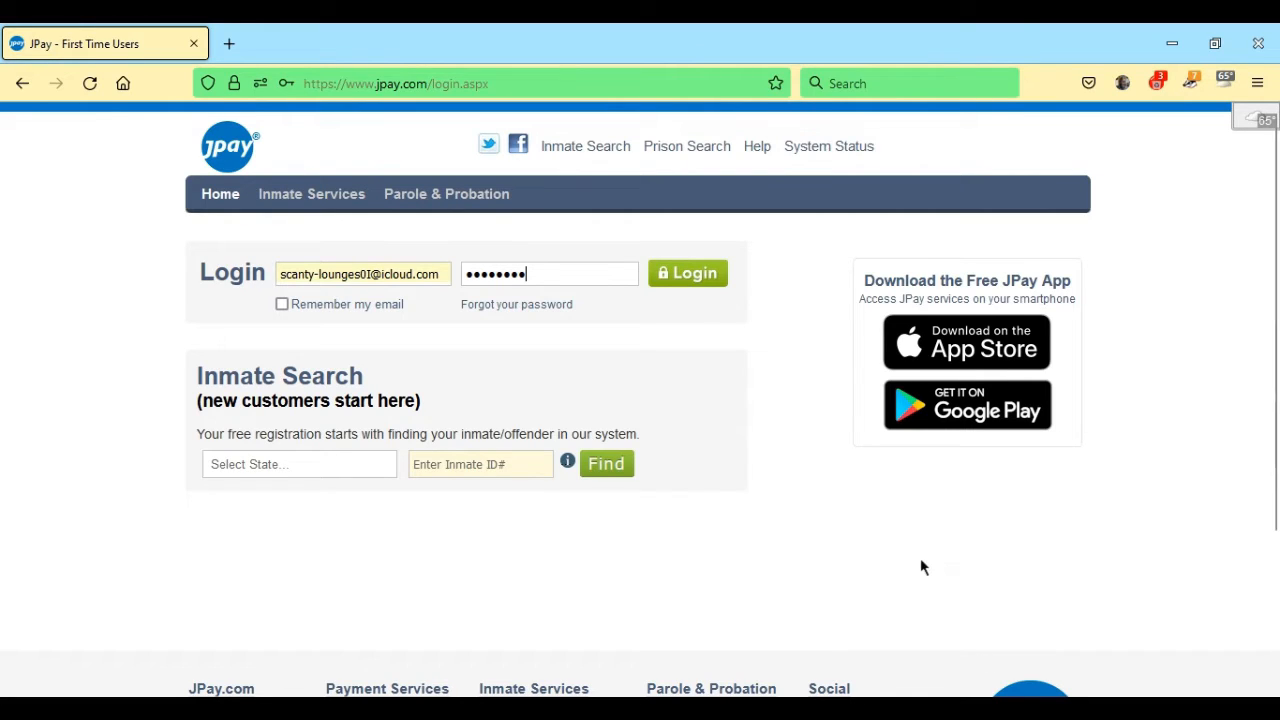
- Sign in to the JPay account from the login form
{"action": "left_click", "coordinate": [693, 273]}
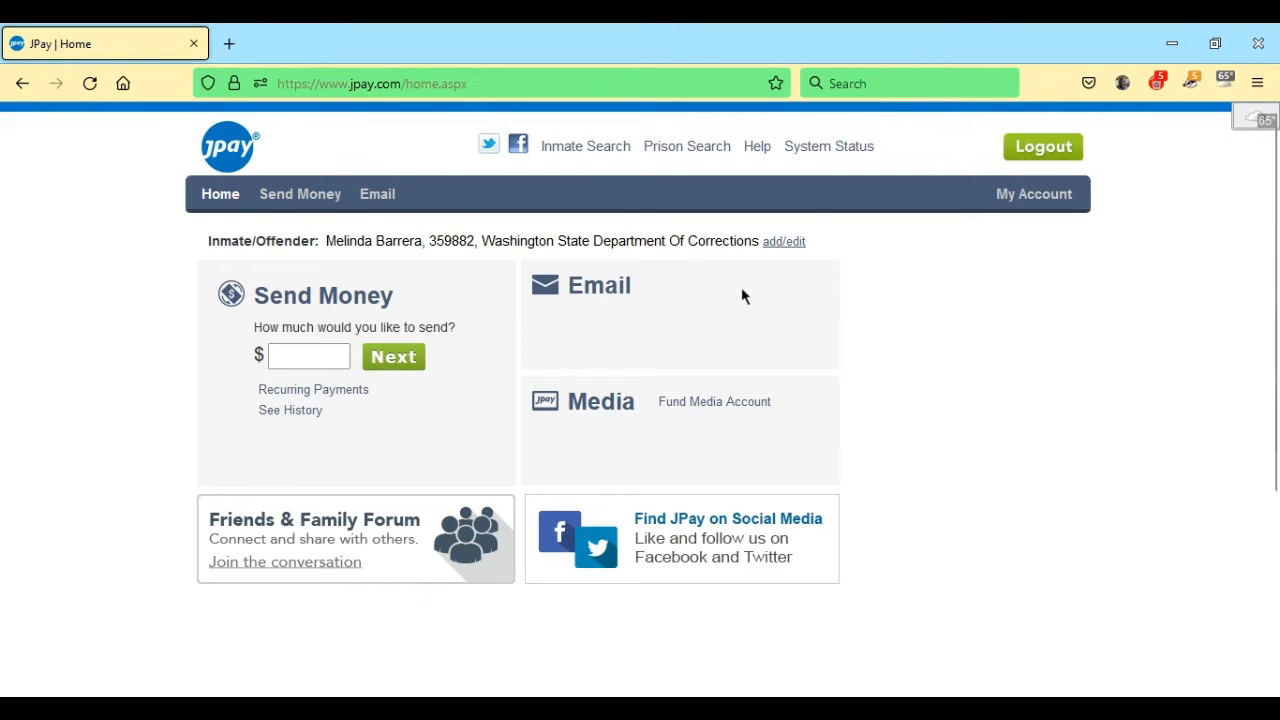
- Bring up the JPay Email notice and follow it to the Securus enrollment page
{"action": "left_click", "coordinate": [614, 290]}
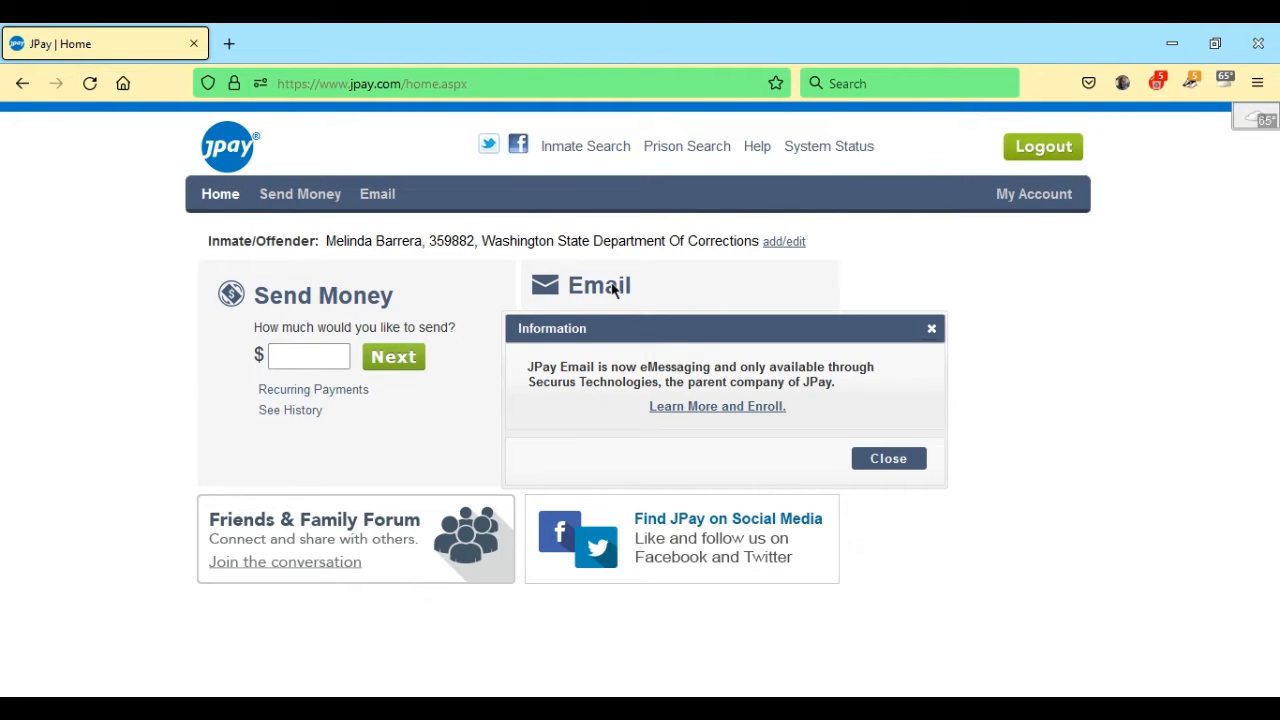
{"action": "left_click", "coordinate": [734, 410]}
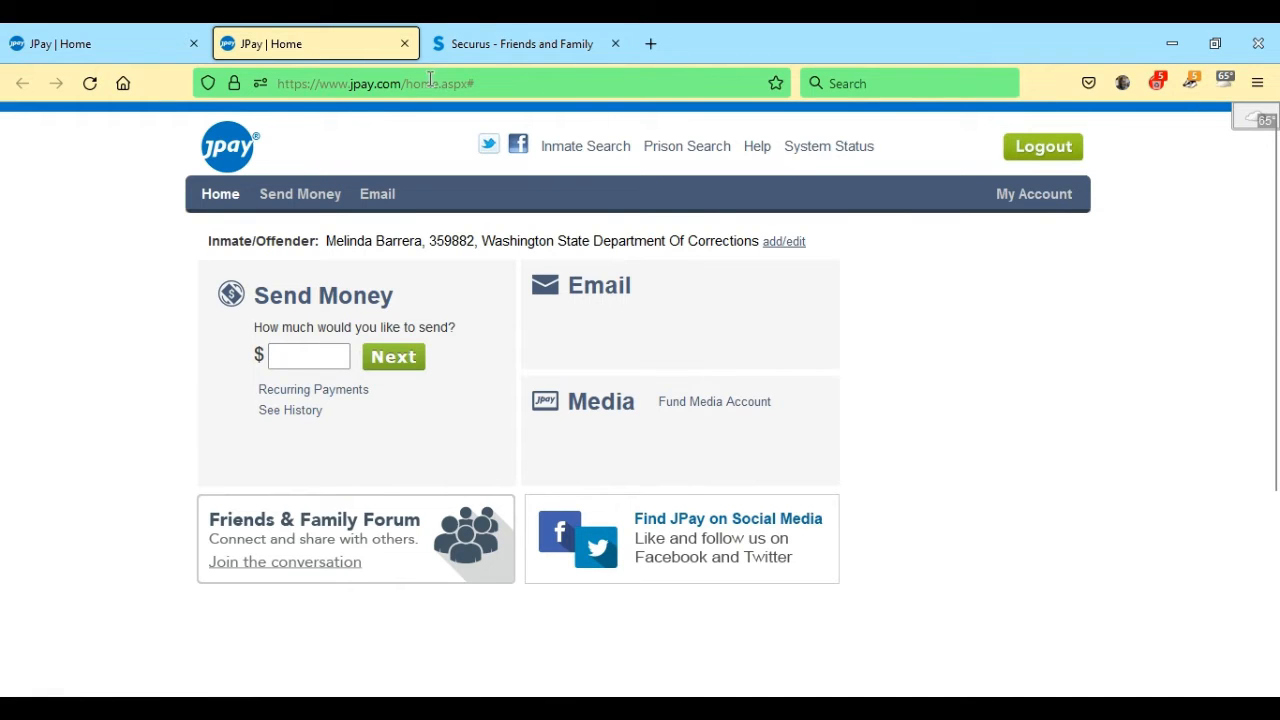
- Enter the JPay email address on the Securus account-link sign-in page
{"action": "left_click", "coordinate": [500, 51]}
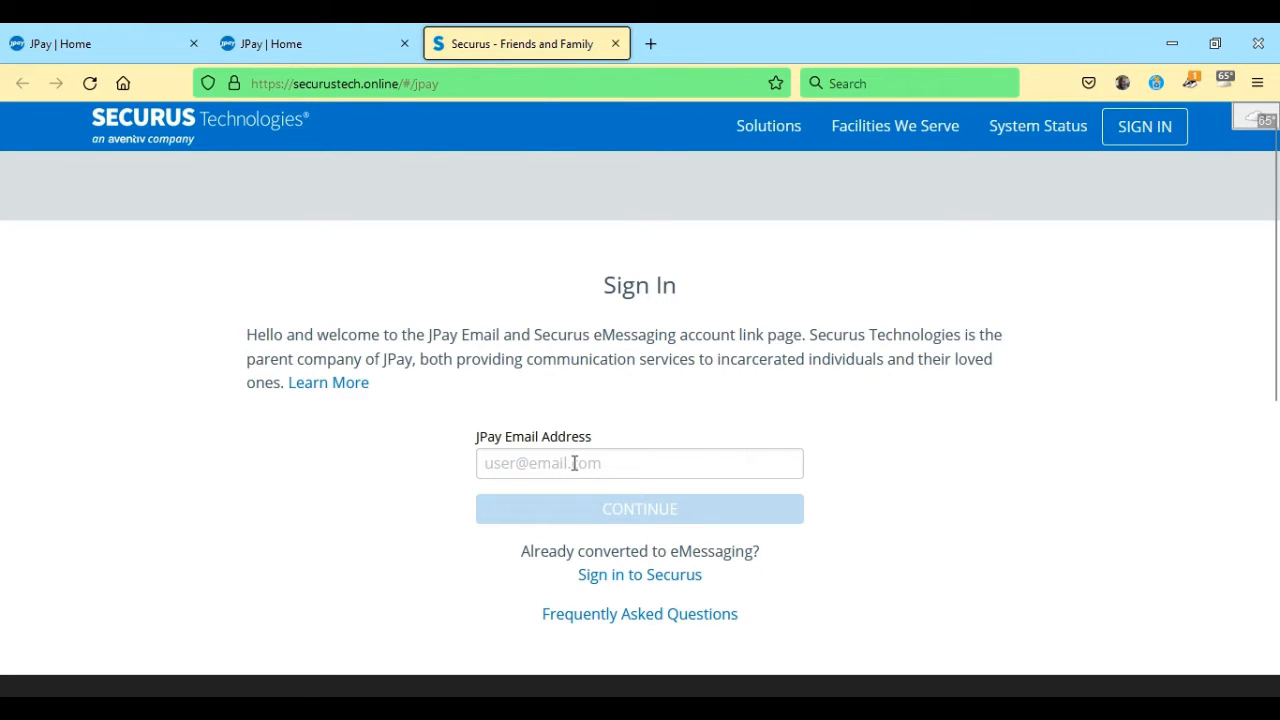
{"action": "left_click", "coordinate": [573, 463]}
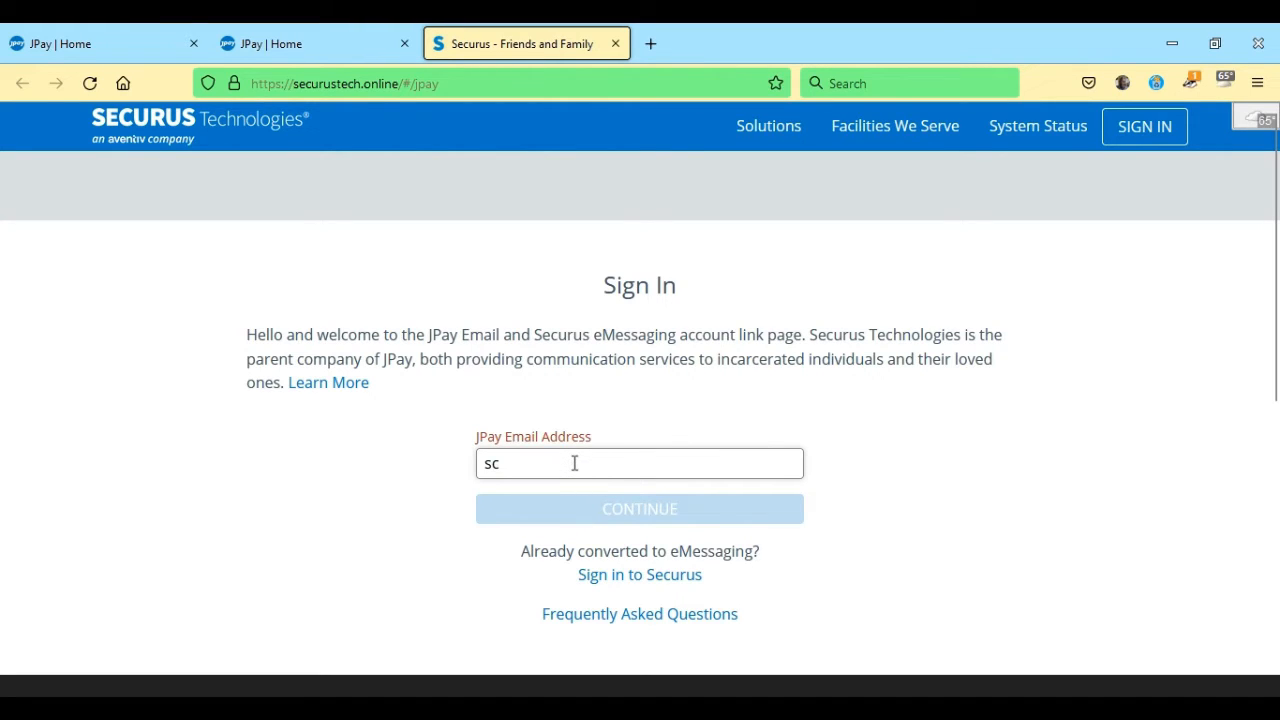
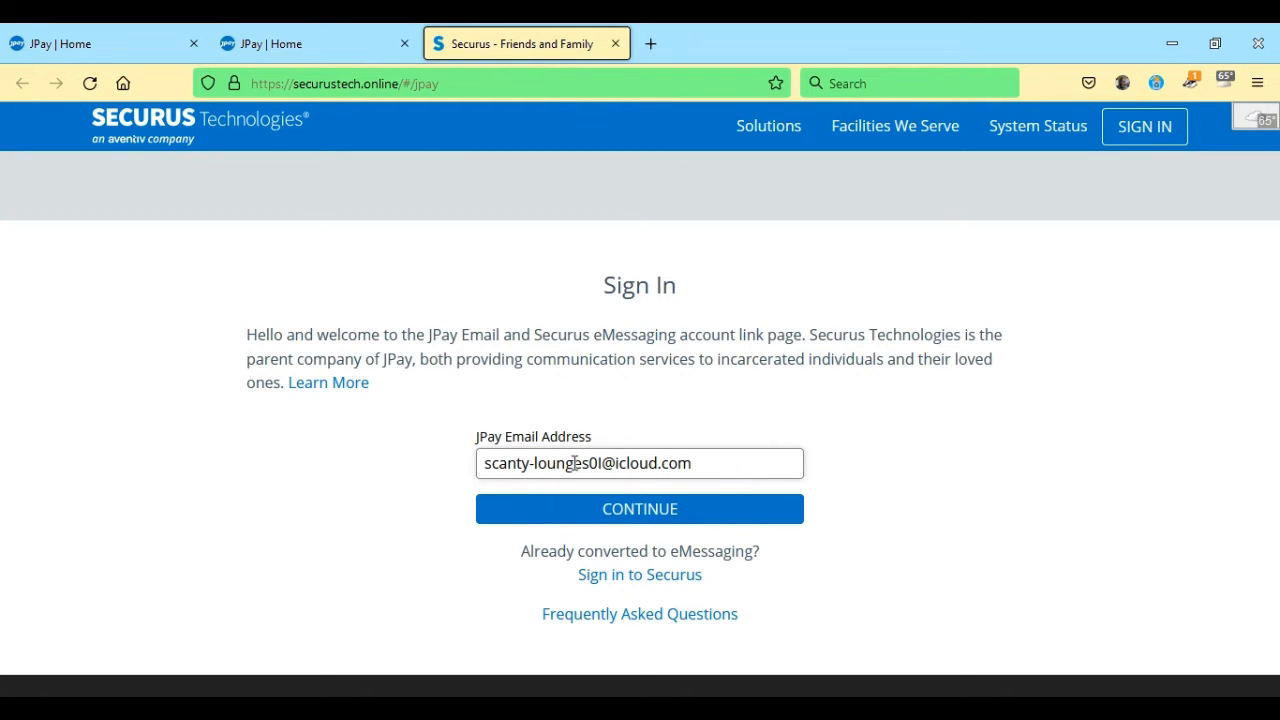
- Submit the JPay email, enter the JPay password and continue so the Securus account is created and linked
{"action": "left_click", "coordinate": [598, 513]}
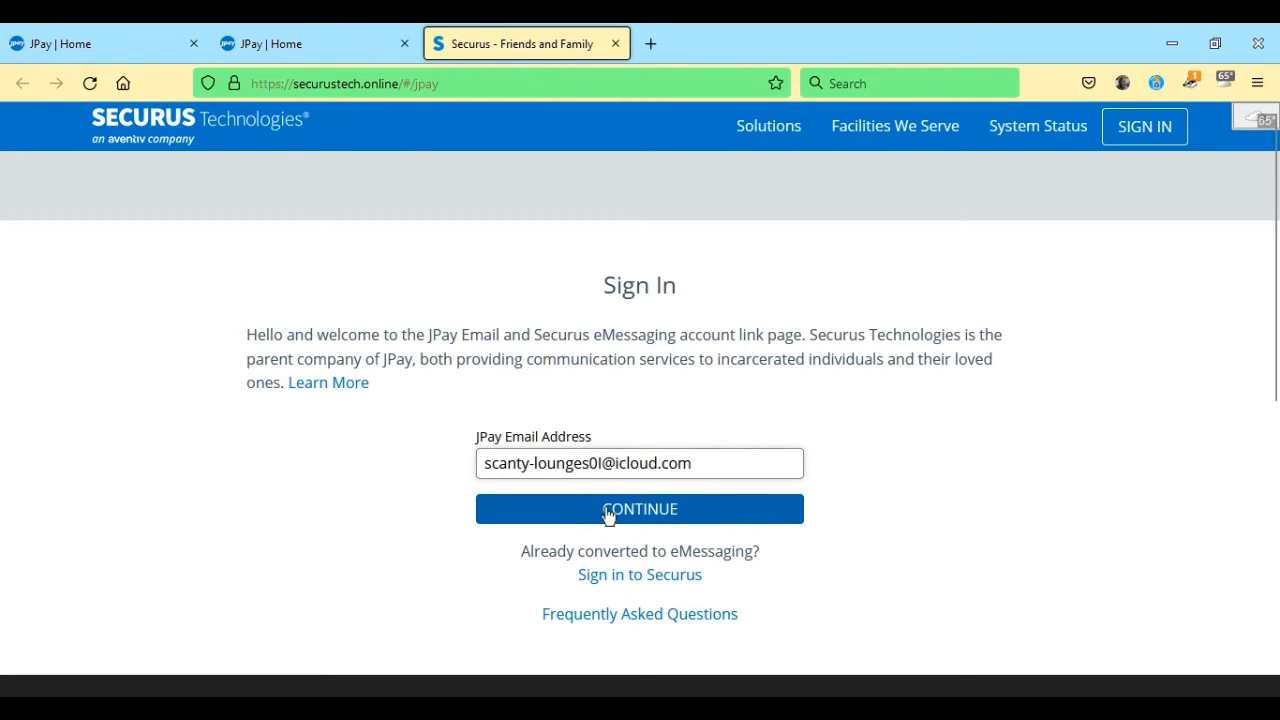
{"action": "left_click", "coordinate": [605, 512]}
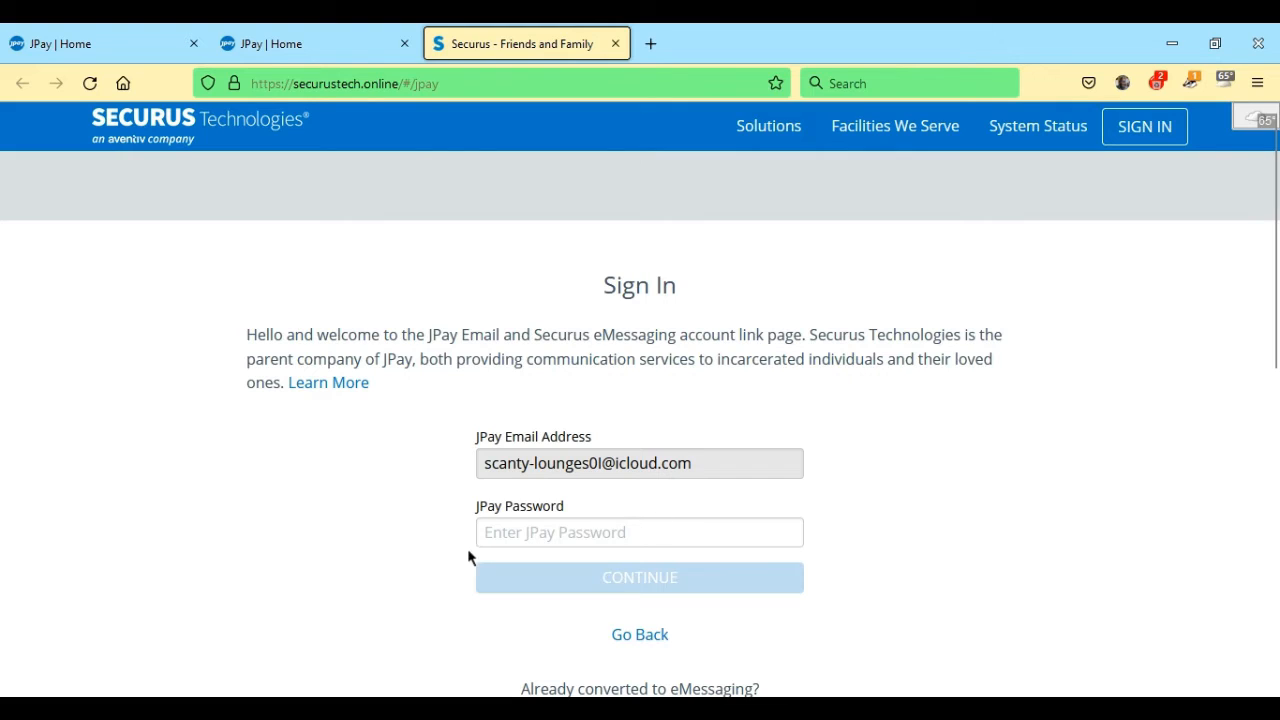
{"action": "left_click", "coordinate": [516, 535]}
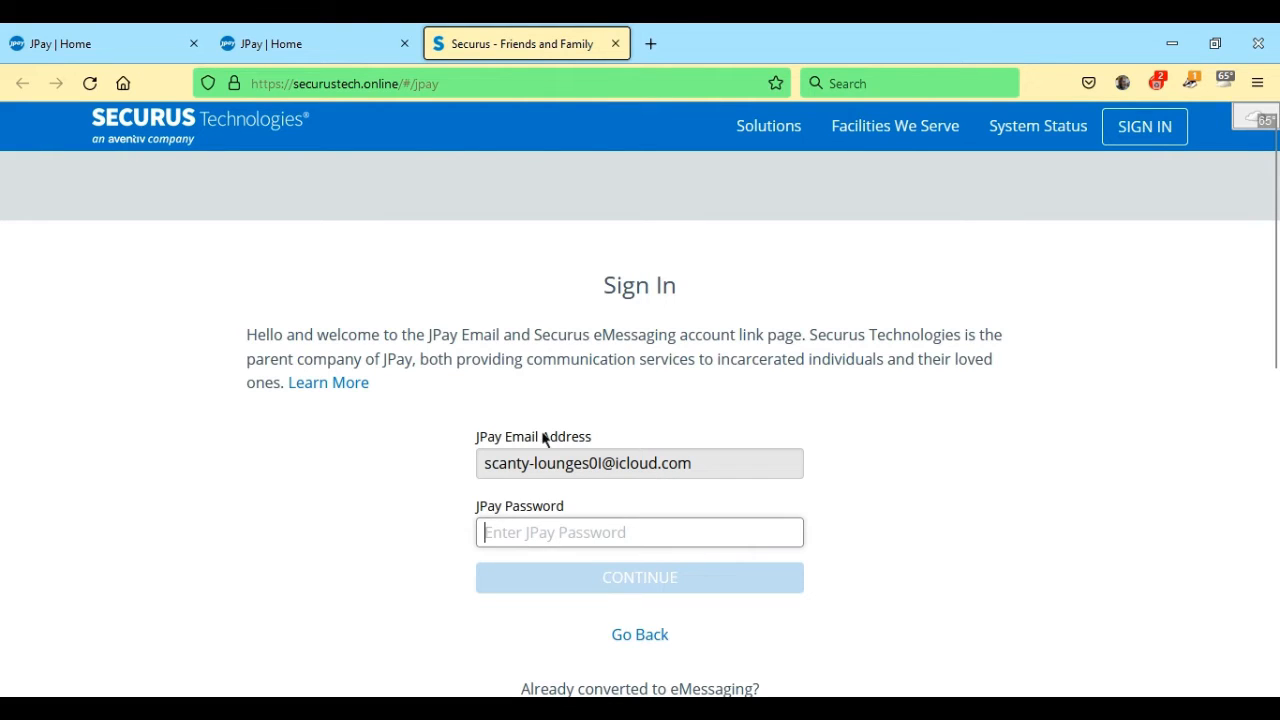
{"action": "type", "text": "********"}
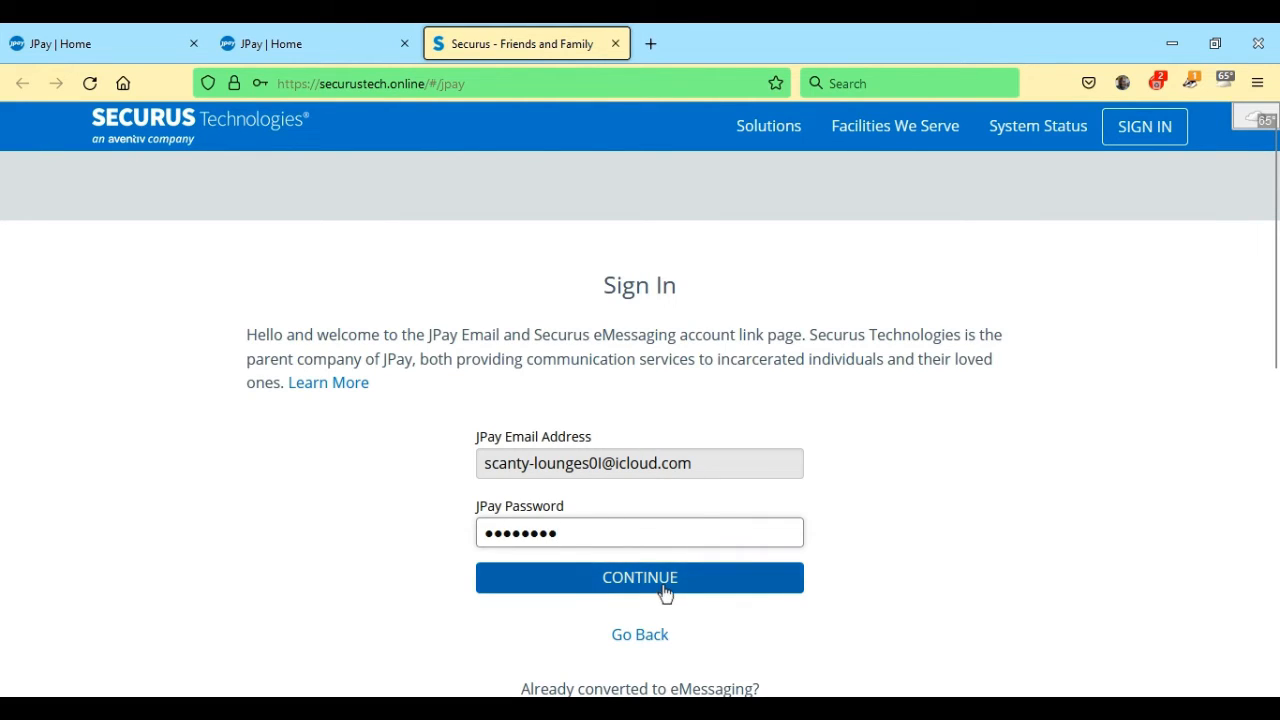
{"action": "left_click", "coordinate": [666, 585]}
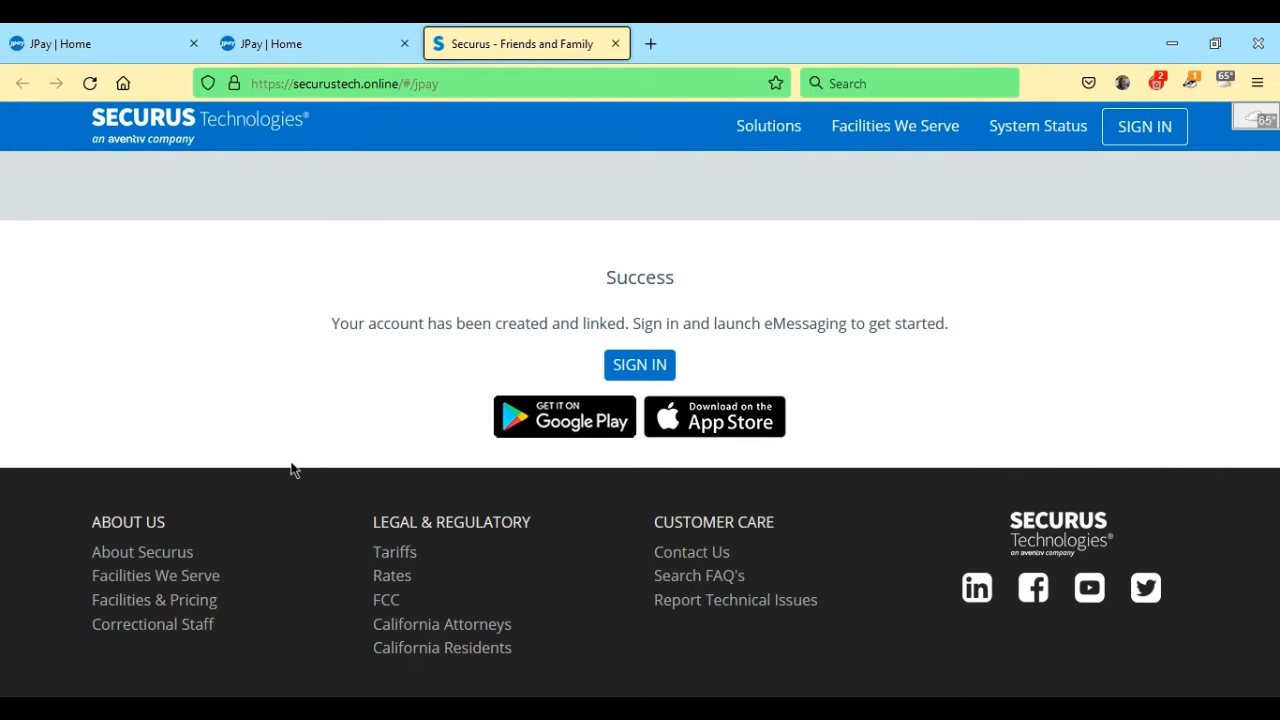
- Enter the sign-in email address and correct 'iclound' to icloud.com
{"action": "left_click", "coordinate": [640, 364]}
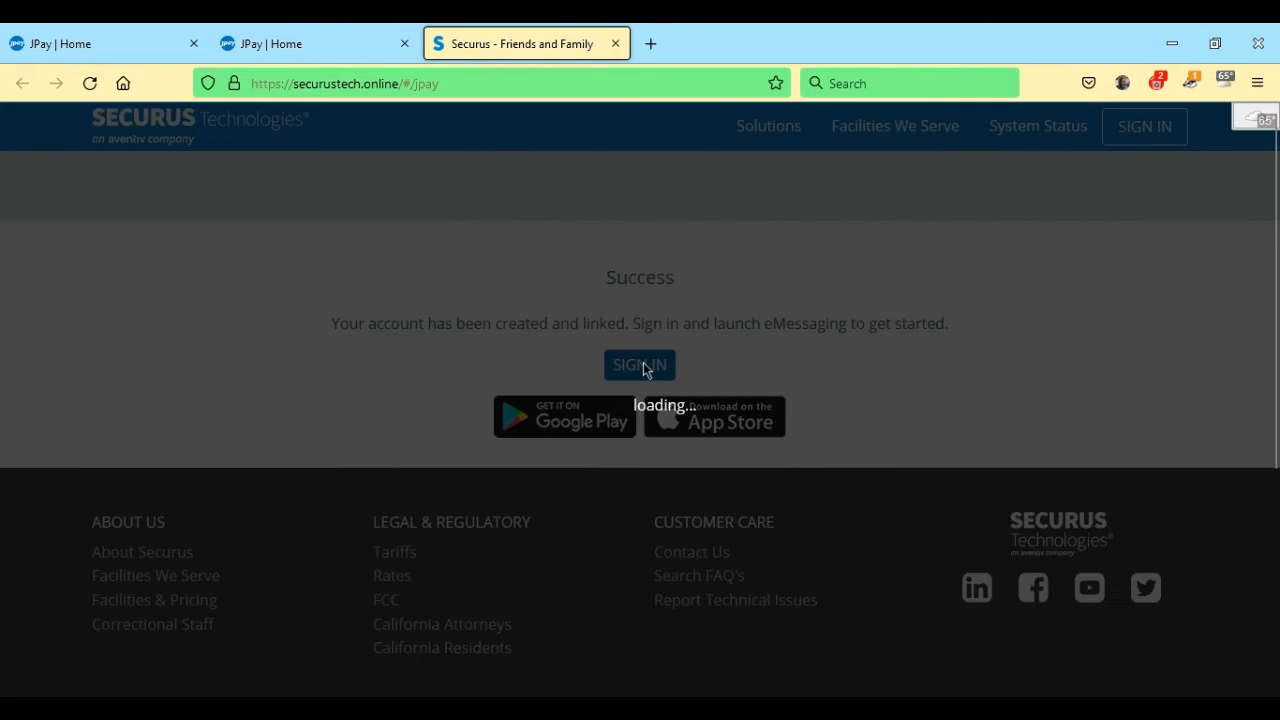
{"action": "left_click", "coordinate": [543, 362]}
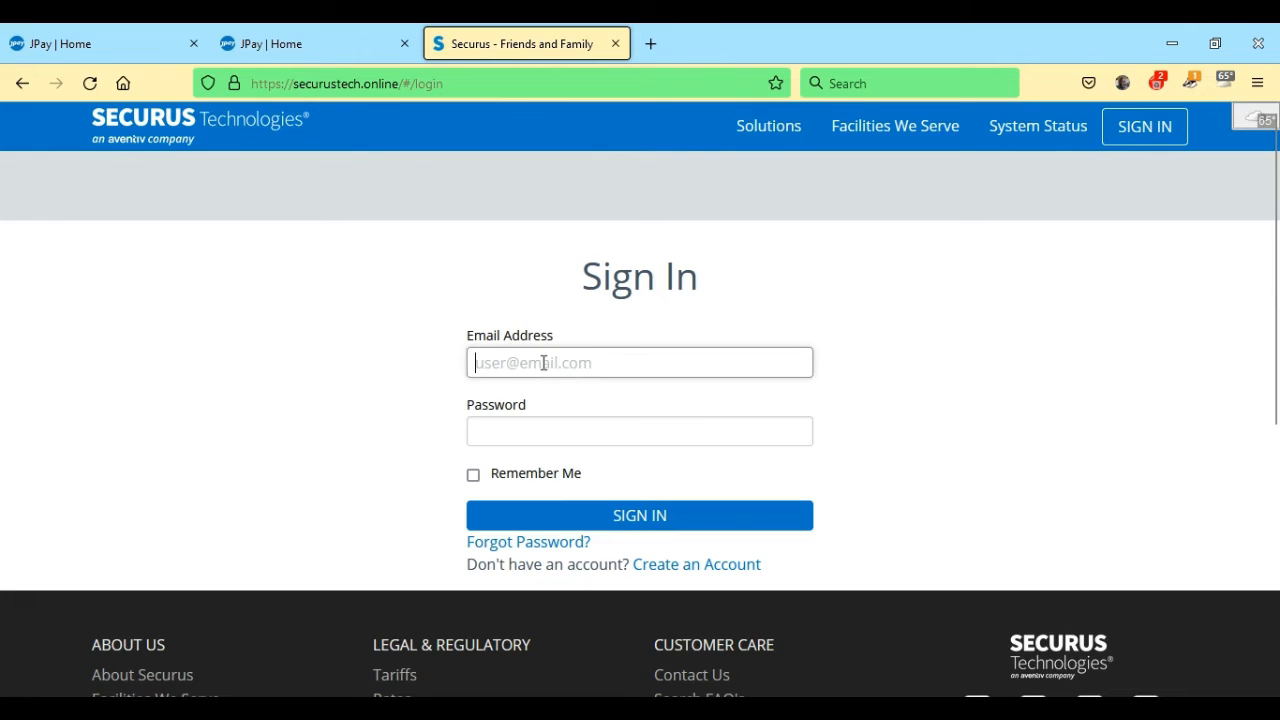
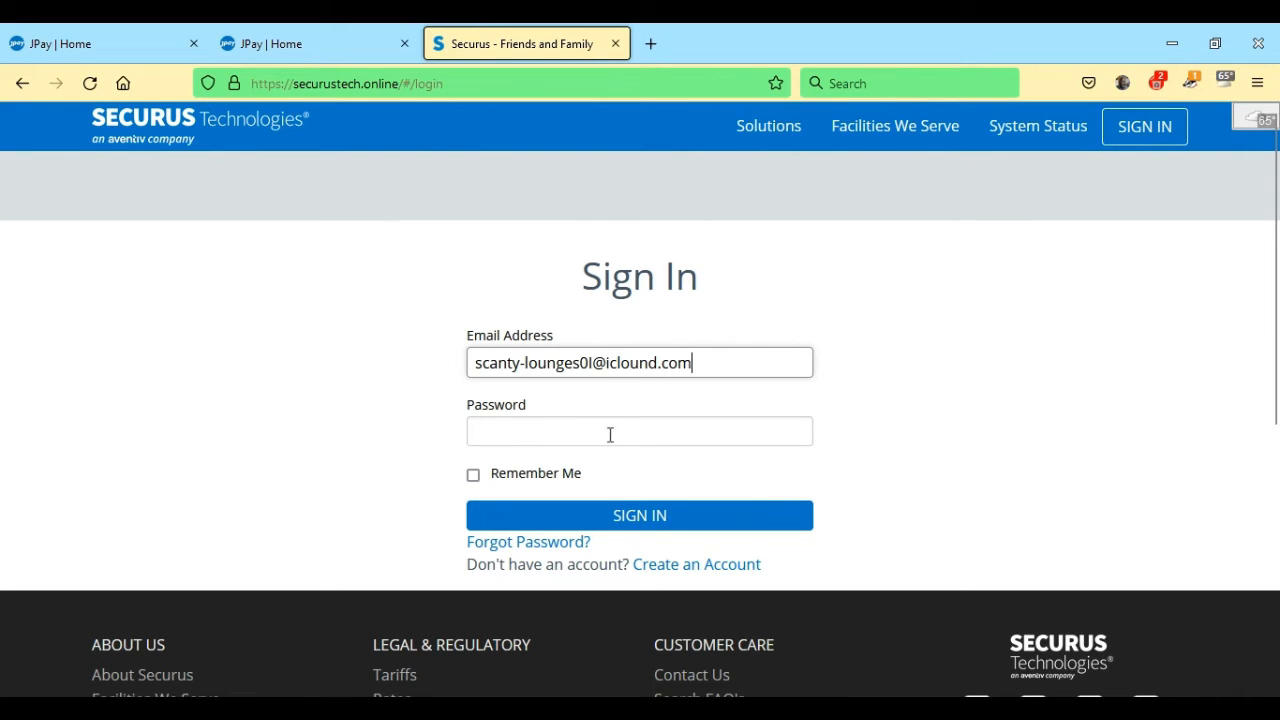
{"action": "left_click", "coordinate": [651, 362]}
{"action": "key", "text": "BackSpace"}
- Paste the account password and sign in to Securus
{"action": "left_click", "coordinate": [530, 431]}
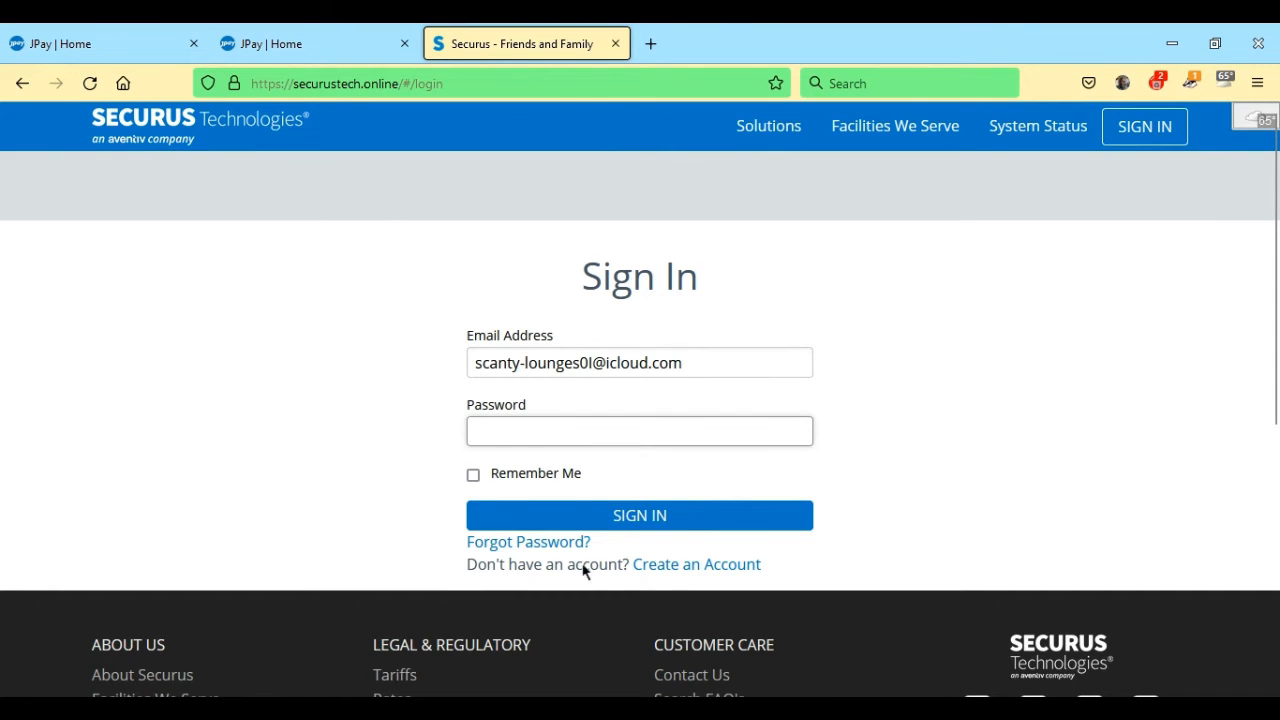
{"action": "key", "text": "ctrl+v"}
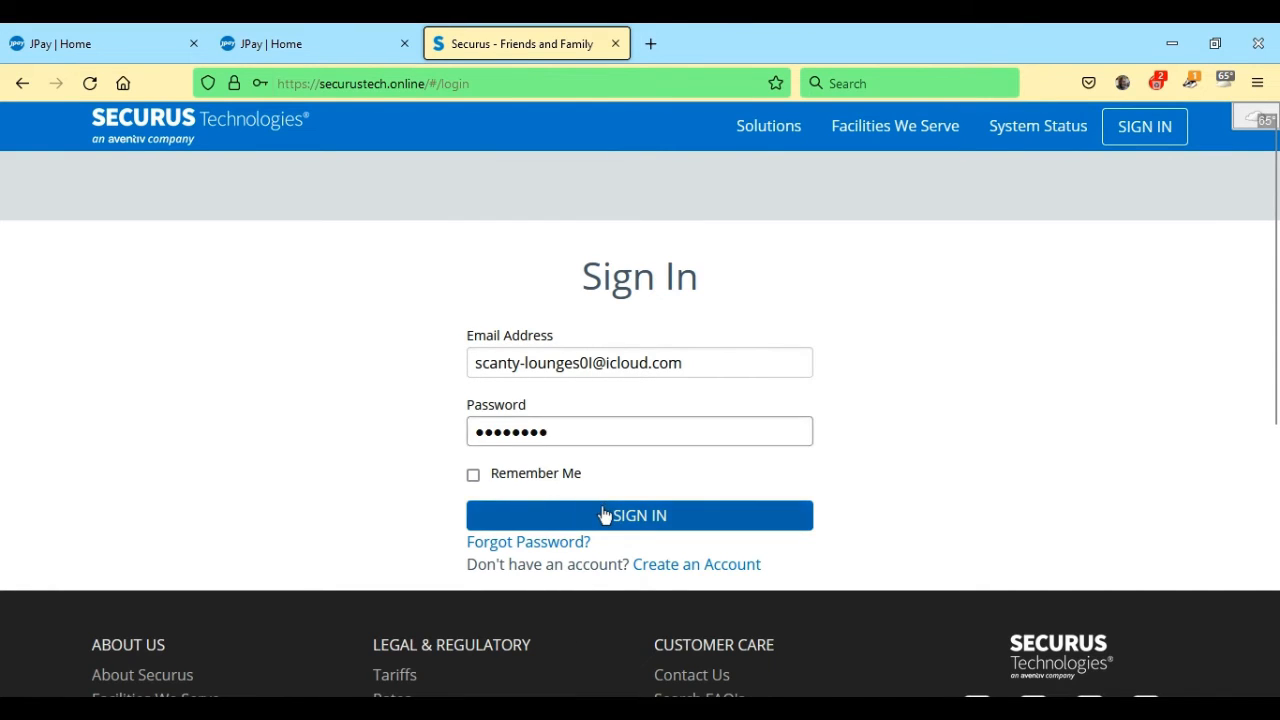
{"action": "left_click", "coordinate": [604, 515]}
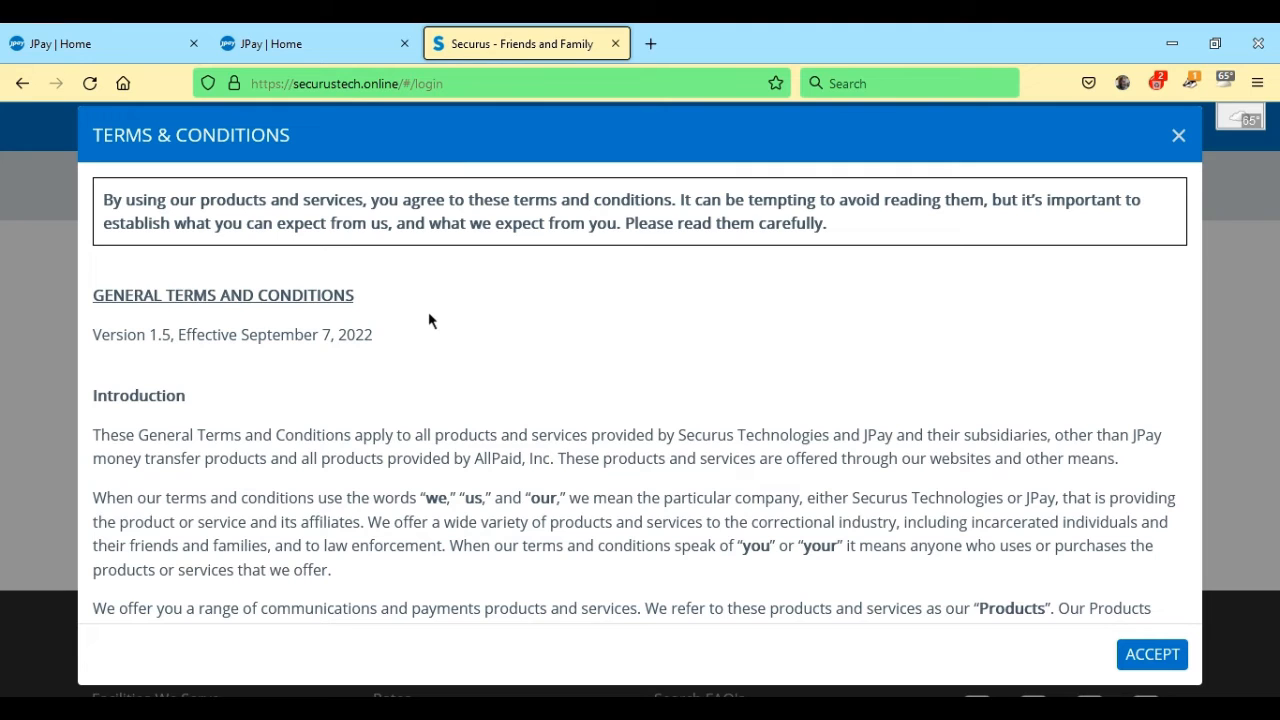
{"action": "scroll", "coordinate": [475, 316], "scroll_direction": "down", "scroll_amount": 3}
{"action": "scroll", "coordinate": [478, 318], "scroll_direction": "down", "scroll_amount": 2}
{"action": "scroll", "coordinate": [478, 318], "scroll_direction": "down", "scroll_amount": 5}
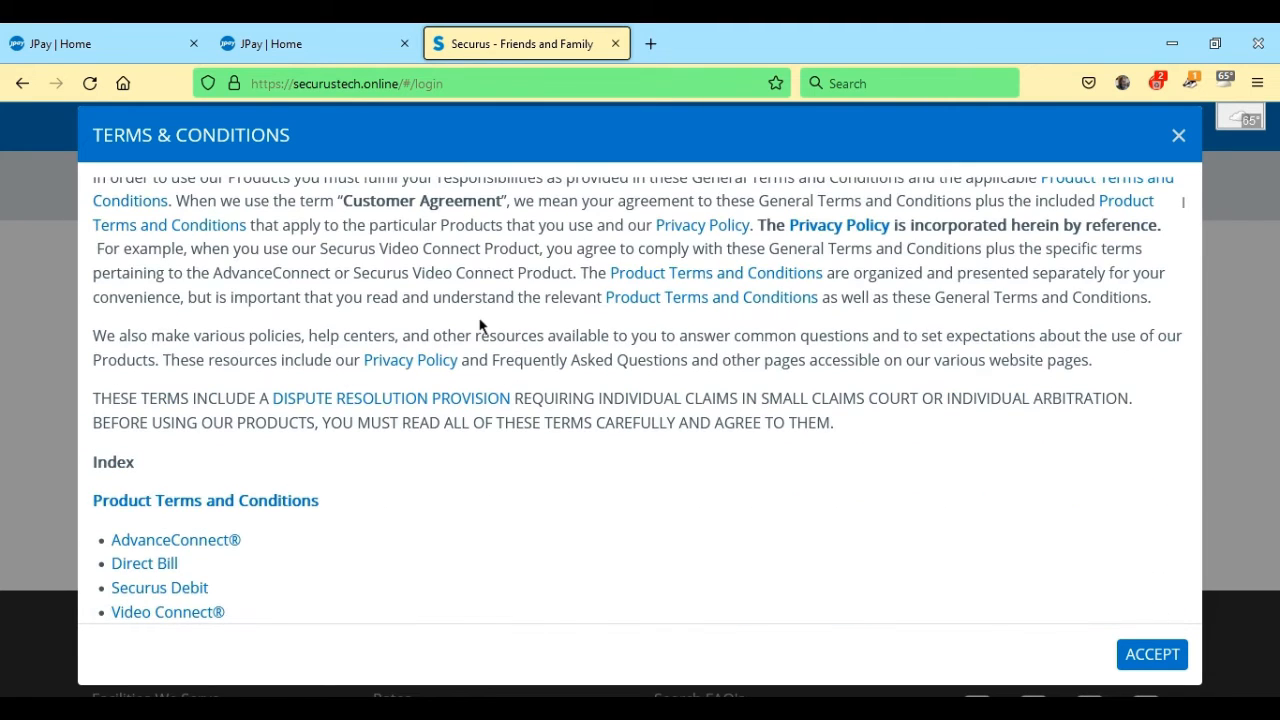
{"action": "scroll", "coordinate": [478, 318], "scroll_direction": "down", "scroll_amount": 3}
{"action": "scroll", "coordinate": [529, 374], "scroll_direction": "down", "scroll_amount": 4}
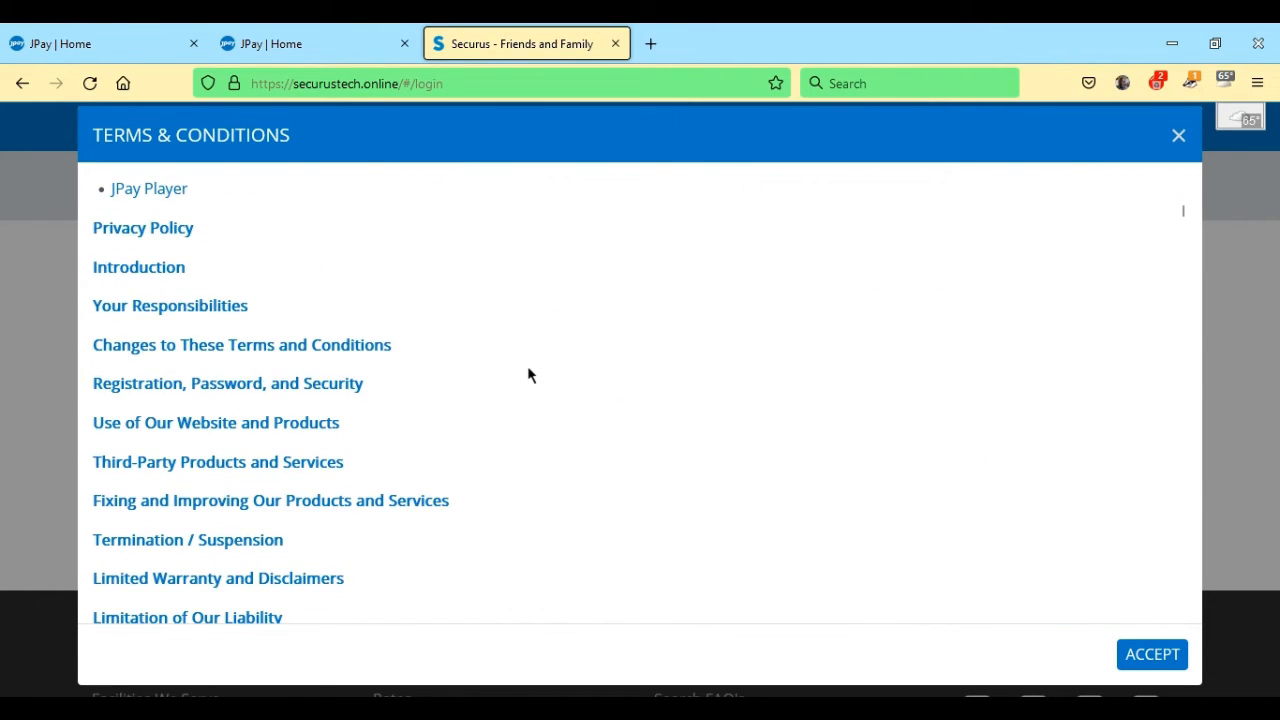
{"action": "scroll", "coordinate": [529, 374], "scroll_direction": "up", "scroll_amount": 3}
{"action": "scroll", "coordinate": [529, 374], "scroll_direction": "down", "scroll_amount": 5}
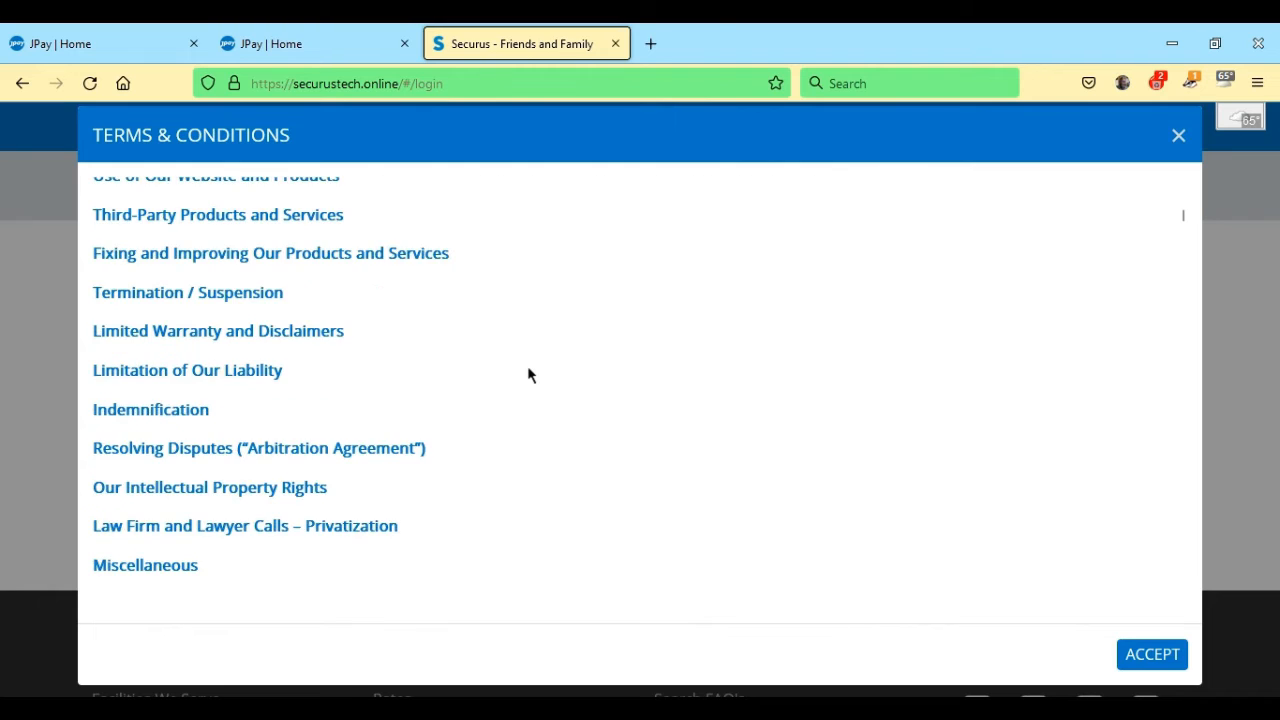
{"action": "scroll", "coordinate": [529, 374], "scroll_direction": "up", "scroll_amount": 7}
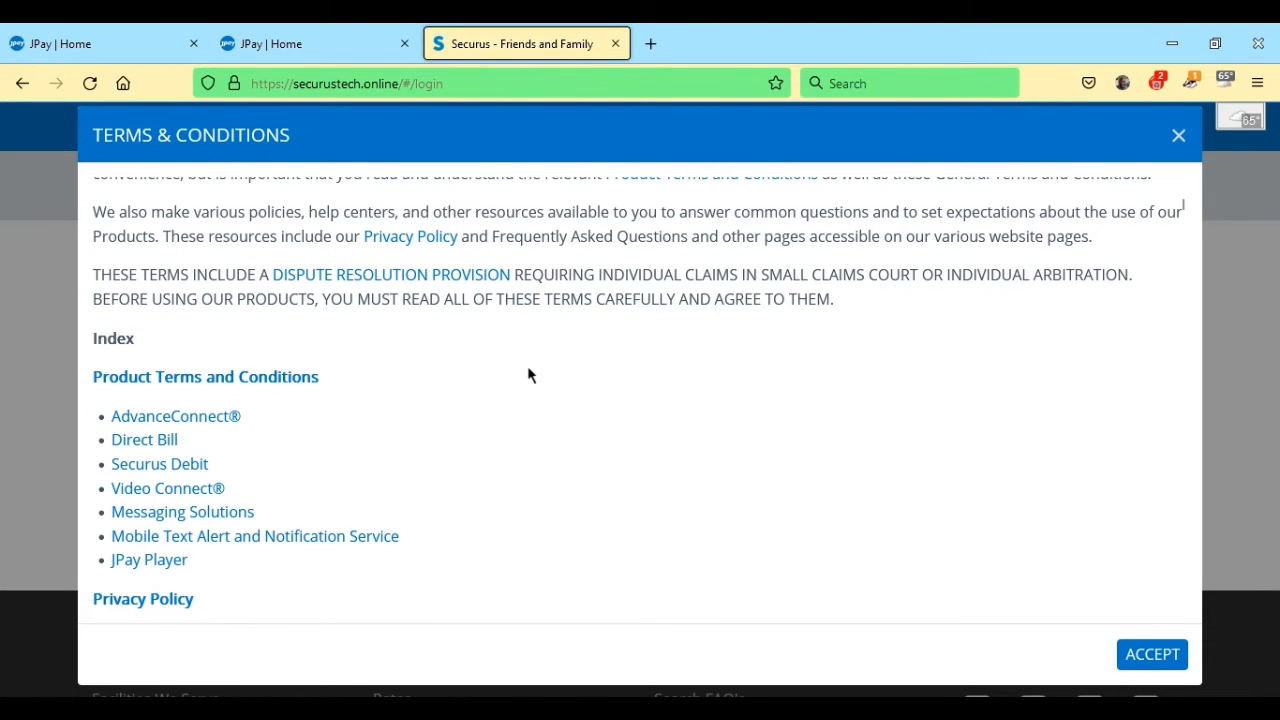
- Accept the Securus terms and conditions so the My Account page loads
{"action": "left_click", "coordinate": [1152, 654]}
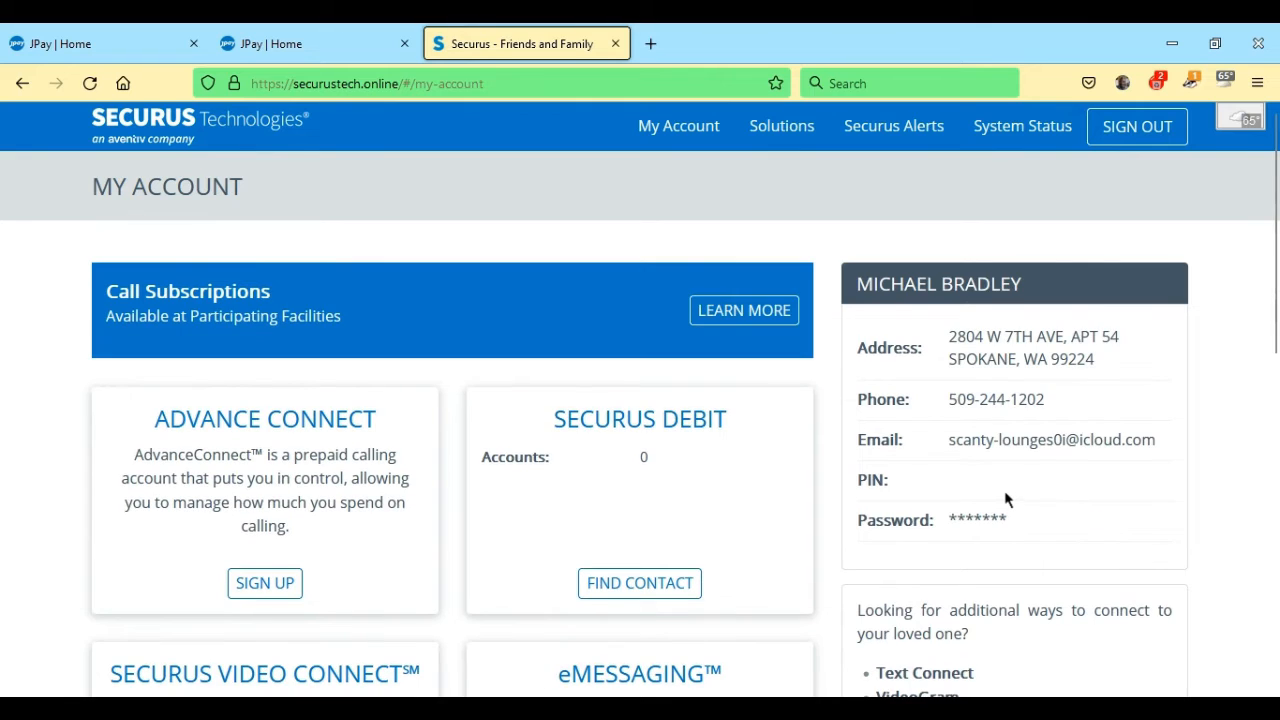
{"action": "mouse_move", "coordinate": [1014, 174]}
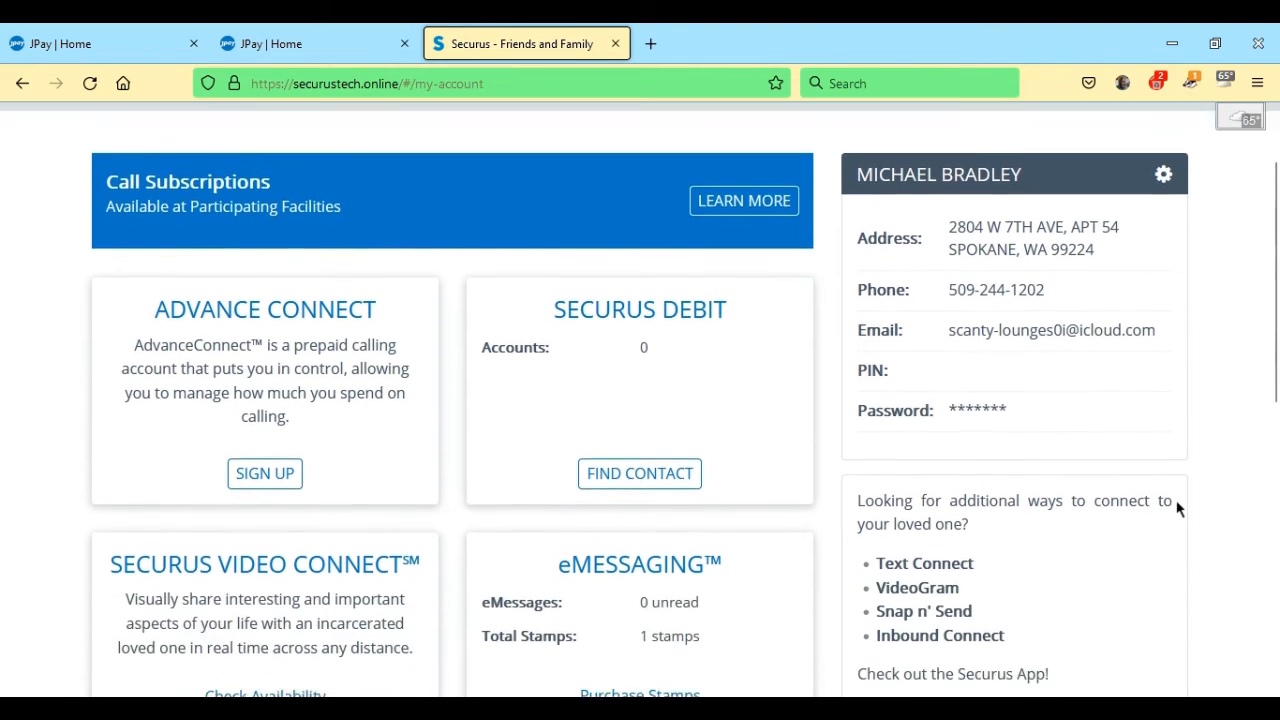
{"action": "scroll", "coordinate": [1178, 508], "scroll_direction": "down", "scroll_amount": 3}
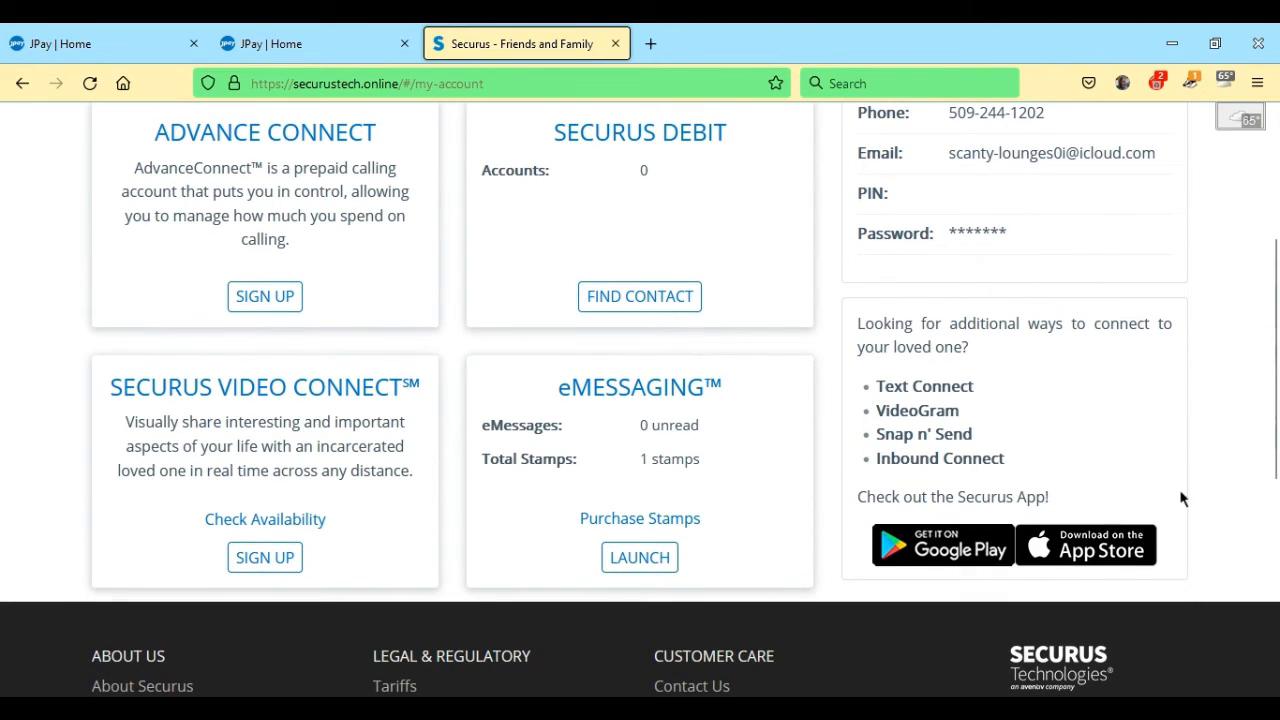
{"action": "scroll", "coordinate": [895, 482], "scroll_direction": "up", "scroll_amount": 5}
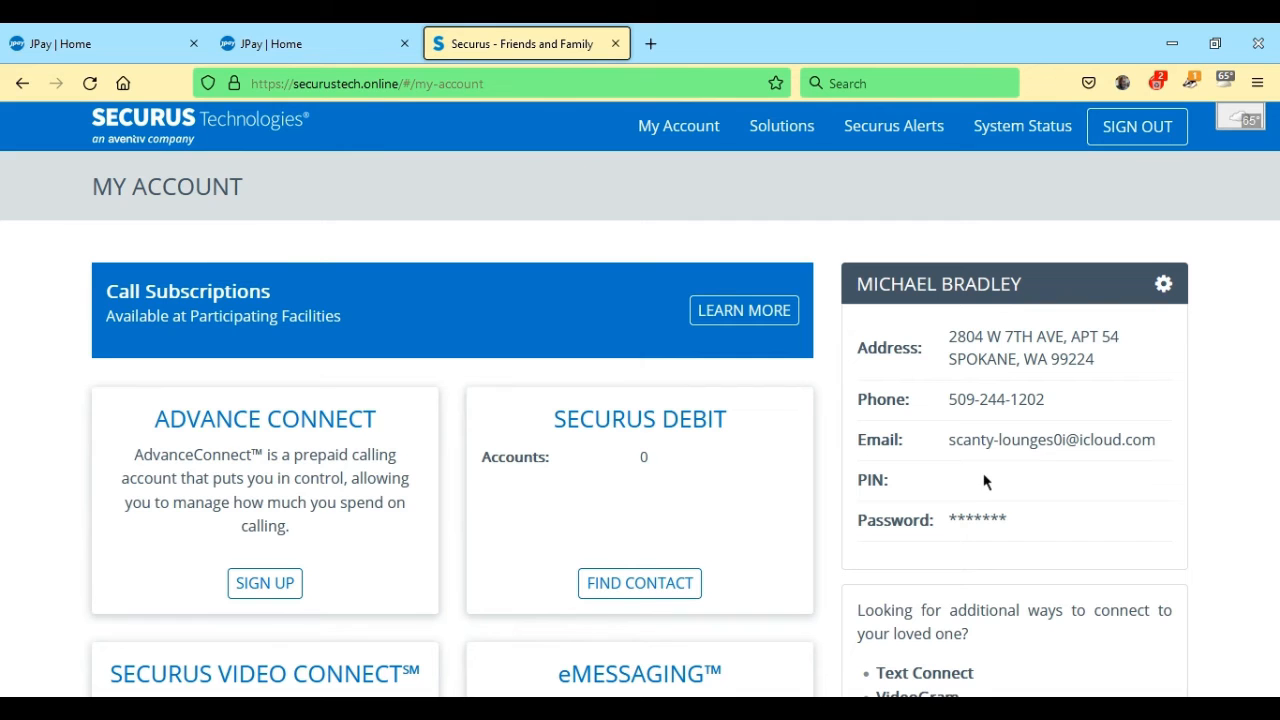
{"action": "scroll", "coordinate": [1069, 491], "scroll_direction": "down", "scroll_amount": 1}
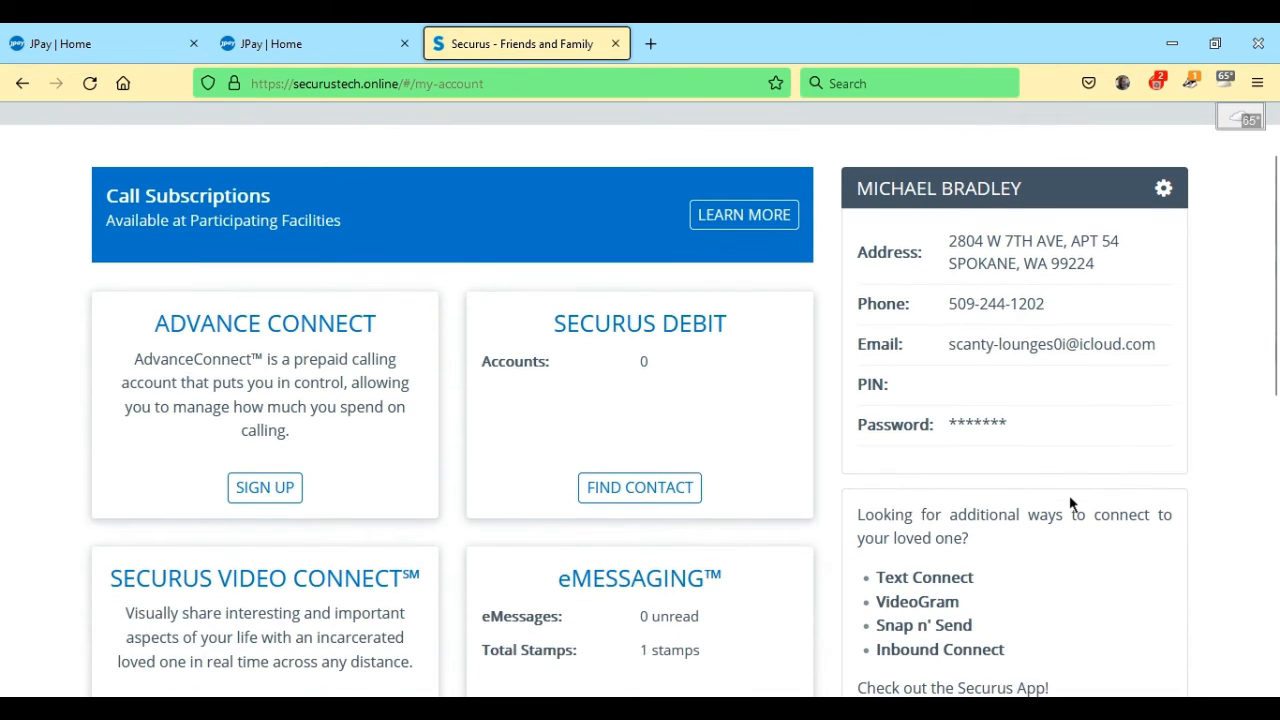
{"action": "scroll", "coordinate": [1070, 494], "scroll_direction": "down", "scroll_amount": 2}
{"action": "scroll", "coordinate": [1070, 494], "scroll_direction": "down", "scroll_amount": 1}
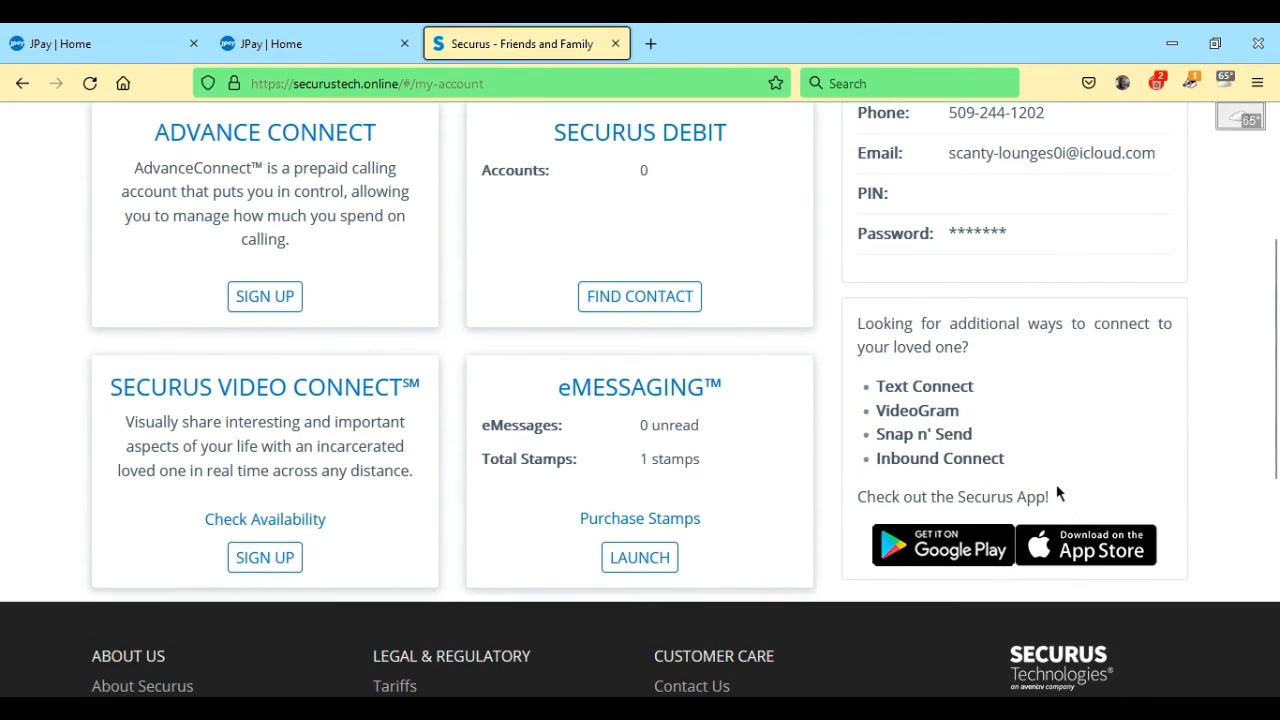
{"action": "scroll", "coordinate": [1059, 494], "scroll_direction": "up", "scroll_amount": 3}
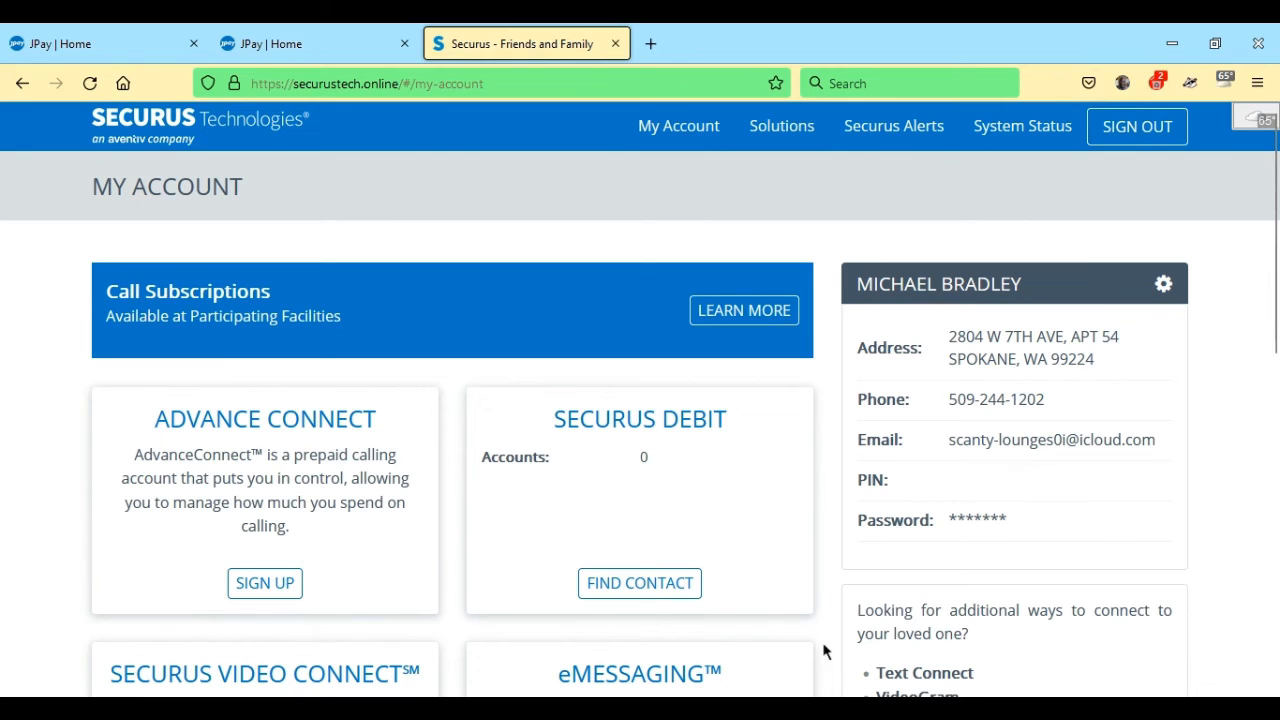
{"action": "left_click", "coordinate": [1163, 284]}
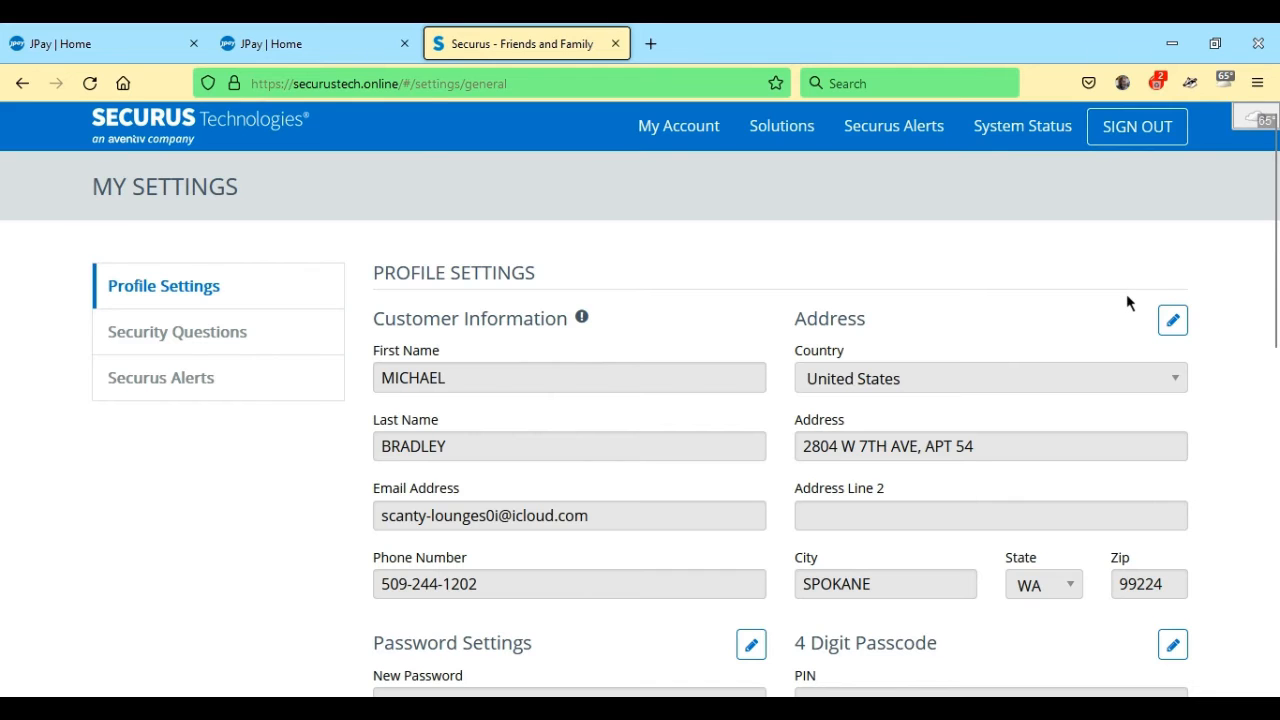
{"action": "scroll", "coordinate": [1126, 293], "scroll_direction": "down", "scroll_amount": 3}
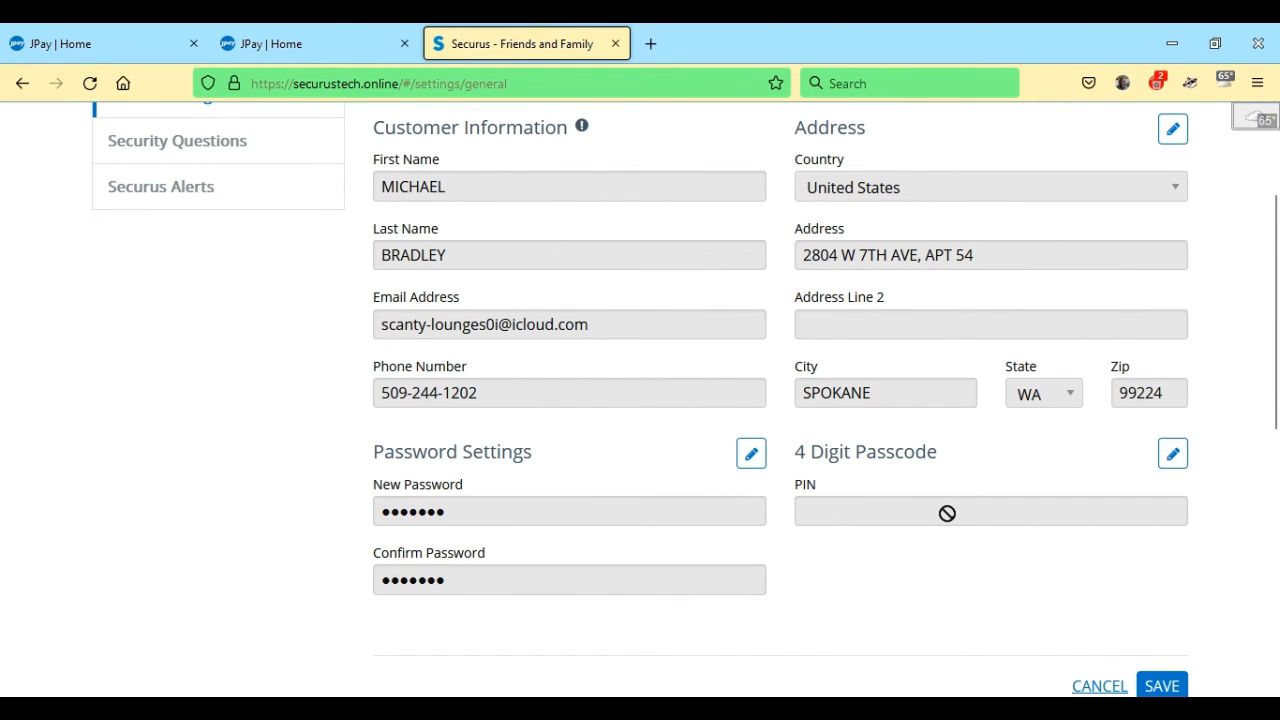
{"action": "left_click", "coordinate": [1172, 454]}
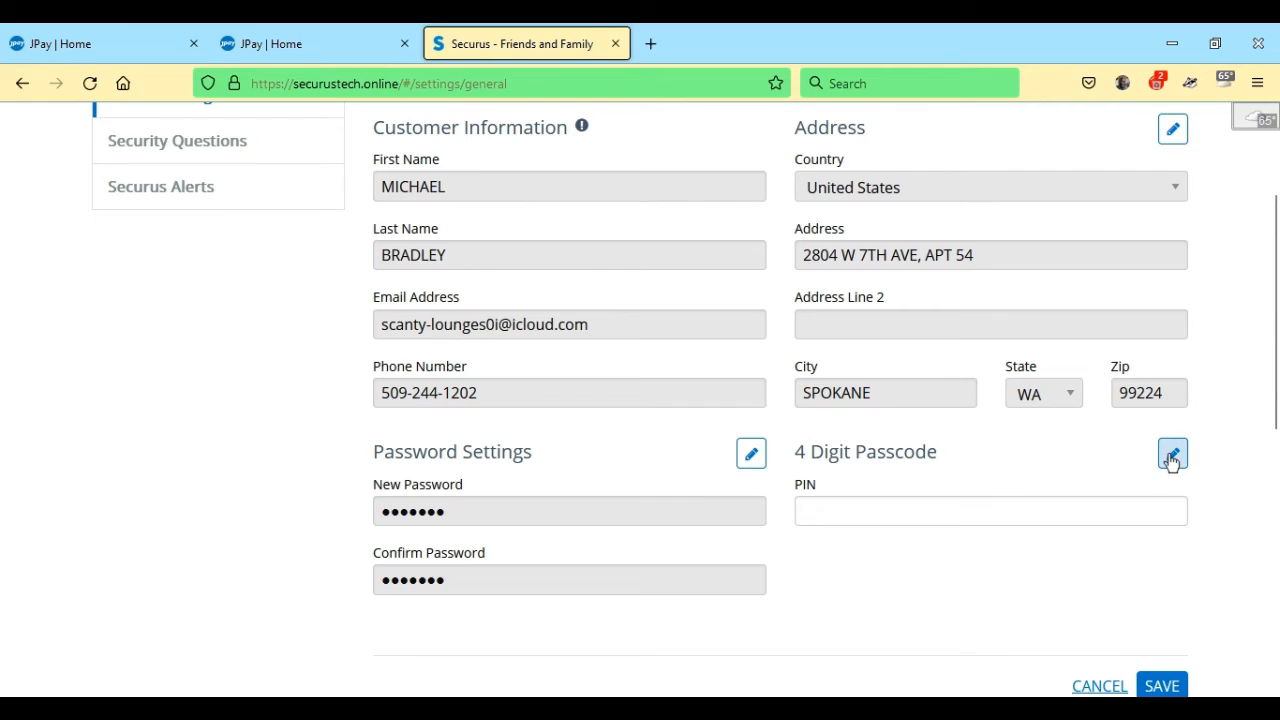
{"action": "left_click", "coordinate": [847, 517]}
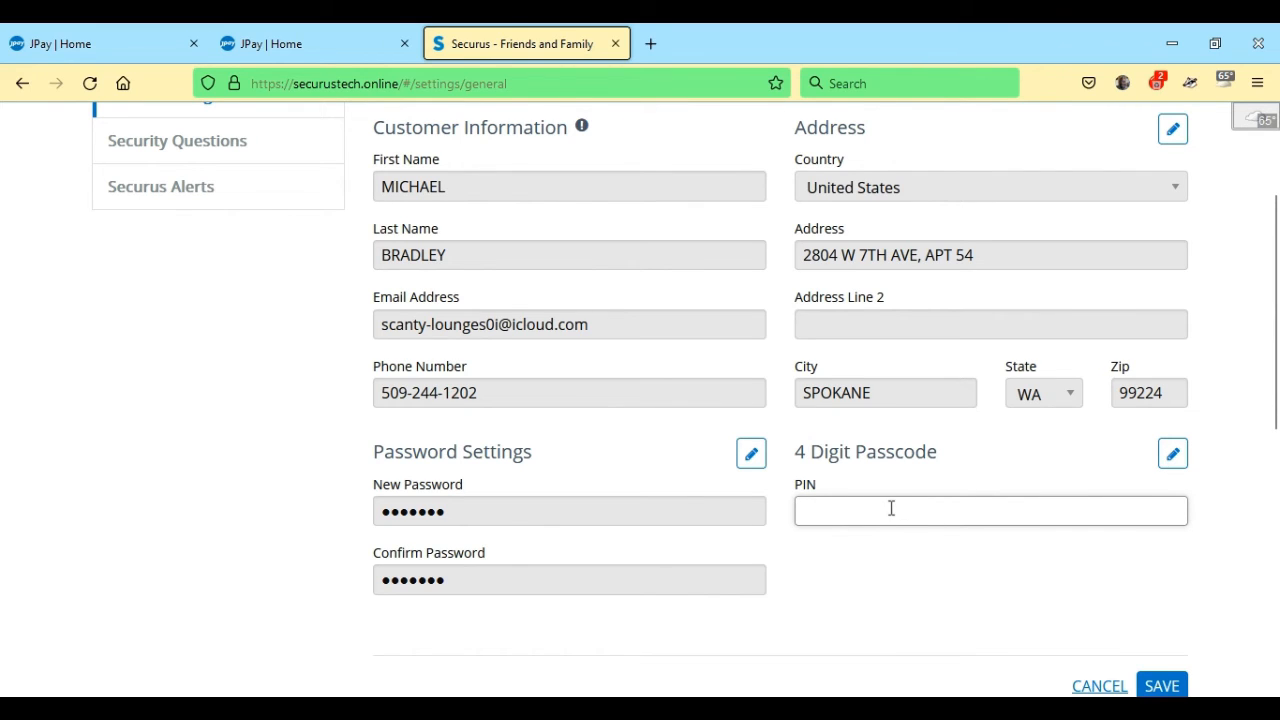
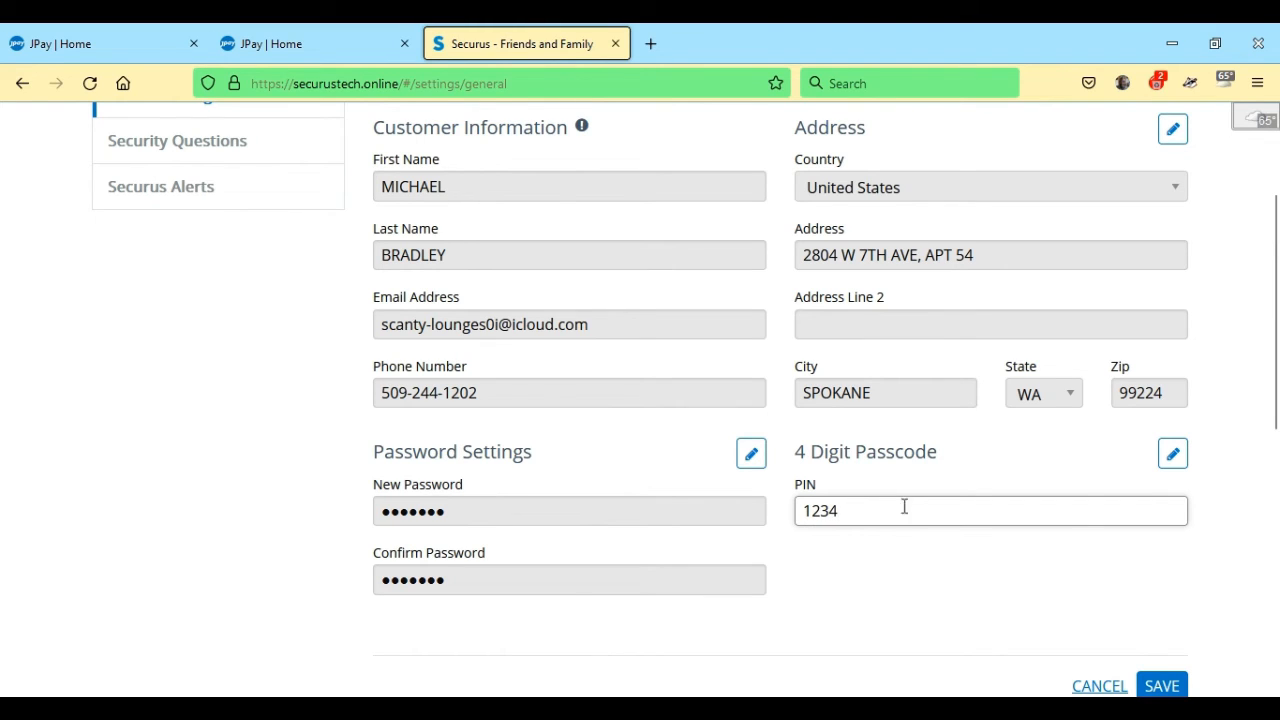
{"action": "left_click", "coordinate": [1161, 687]}
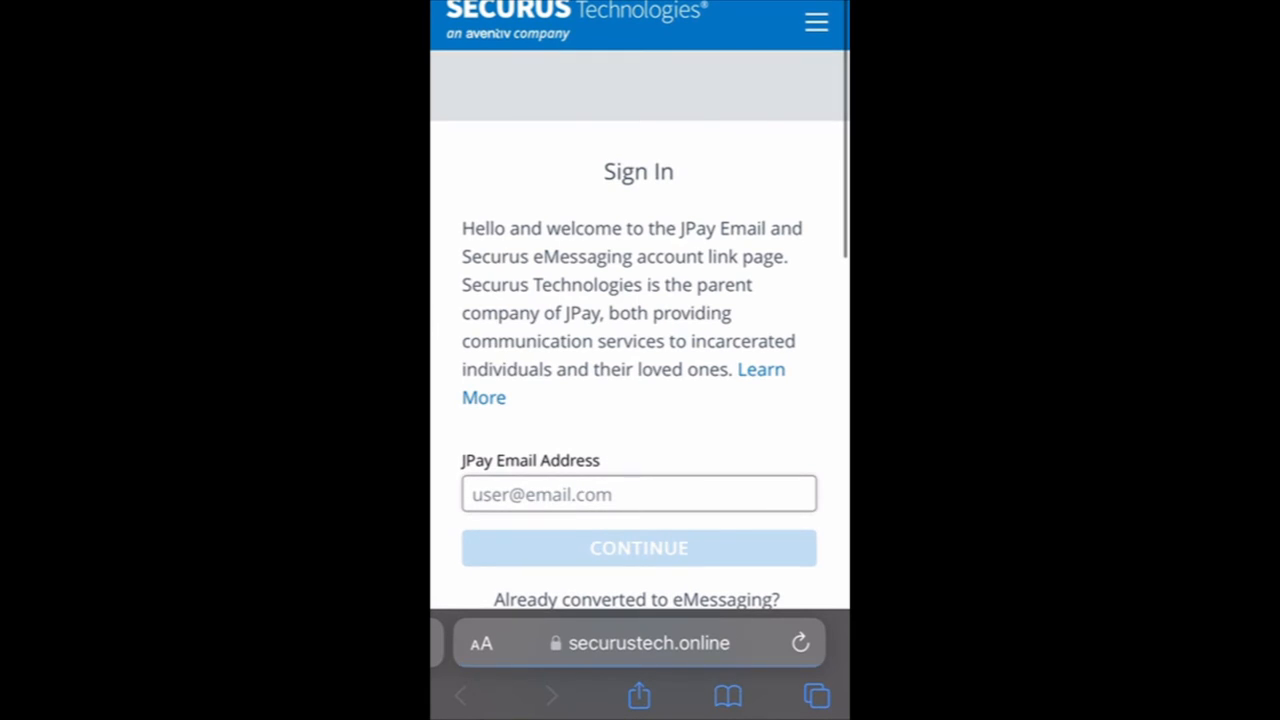
- On the phone, type the JPay email with its hyphen, zero and capital letter, and submit it on the link page
{"action": "left_click", "coordinate": [638, 494]}
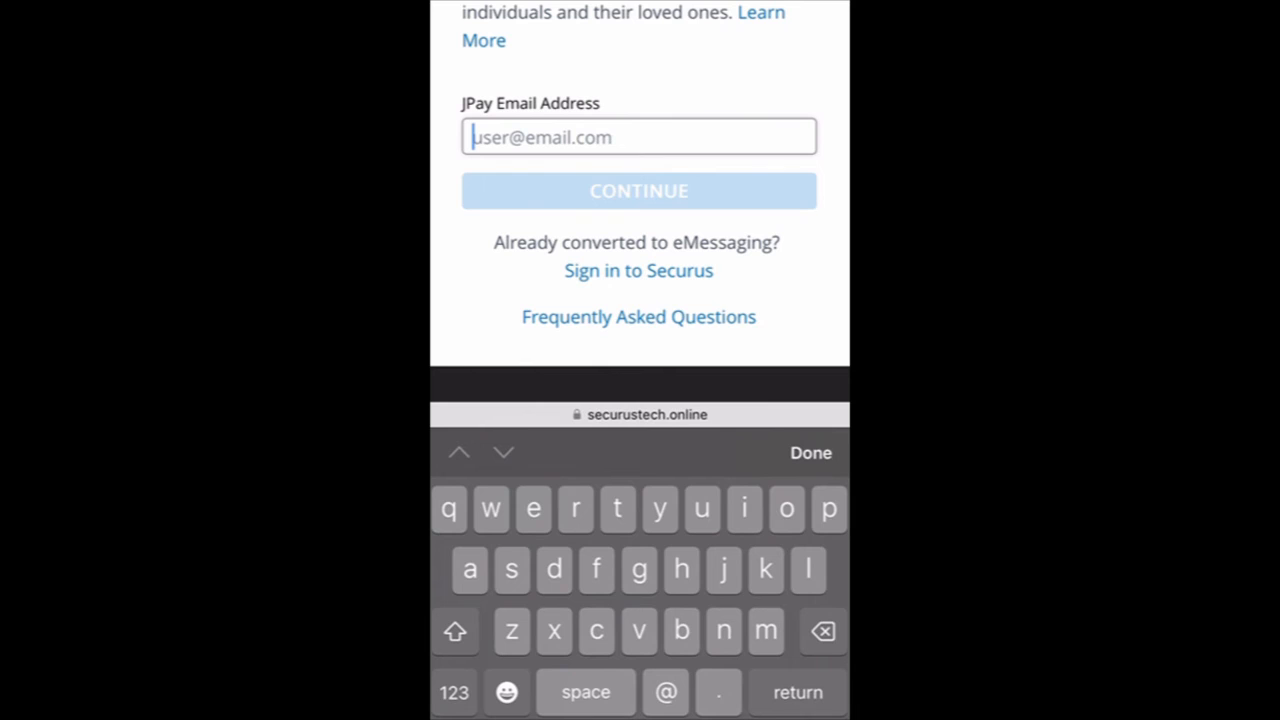
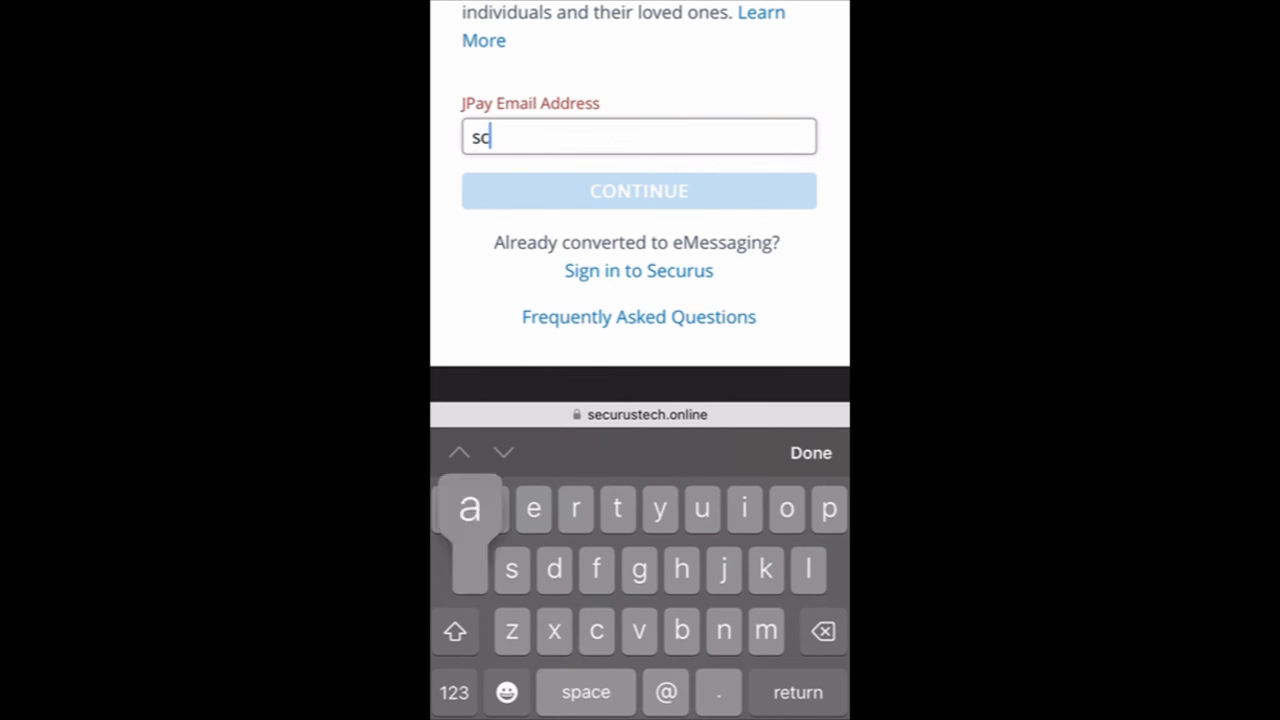
{"action": "left_click", "coordinate": [454, 692]}
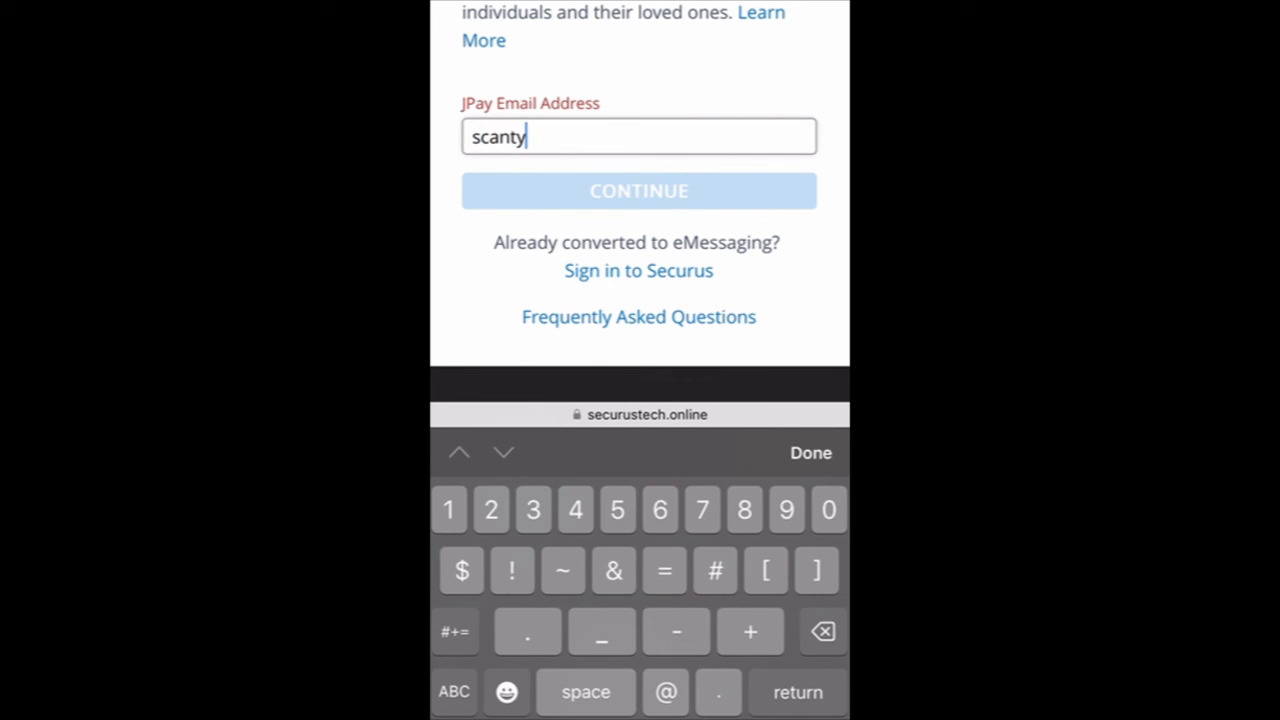
{"action": "left_click", "coordinate": [454, 692]}
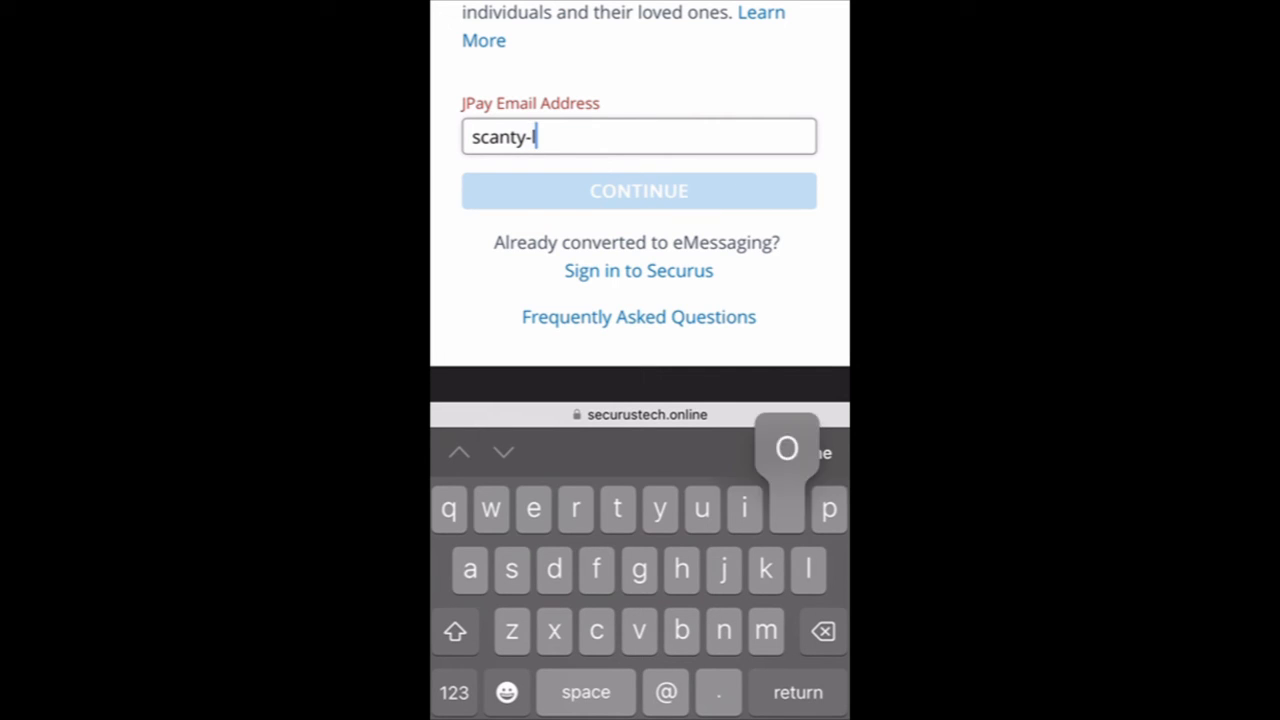
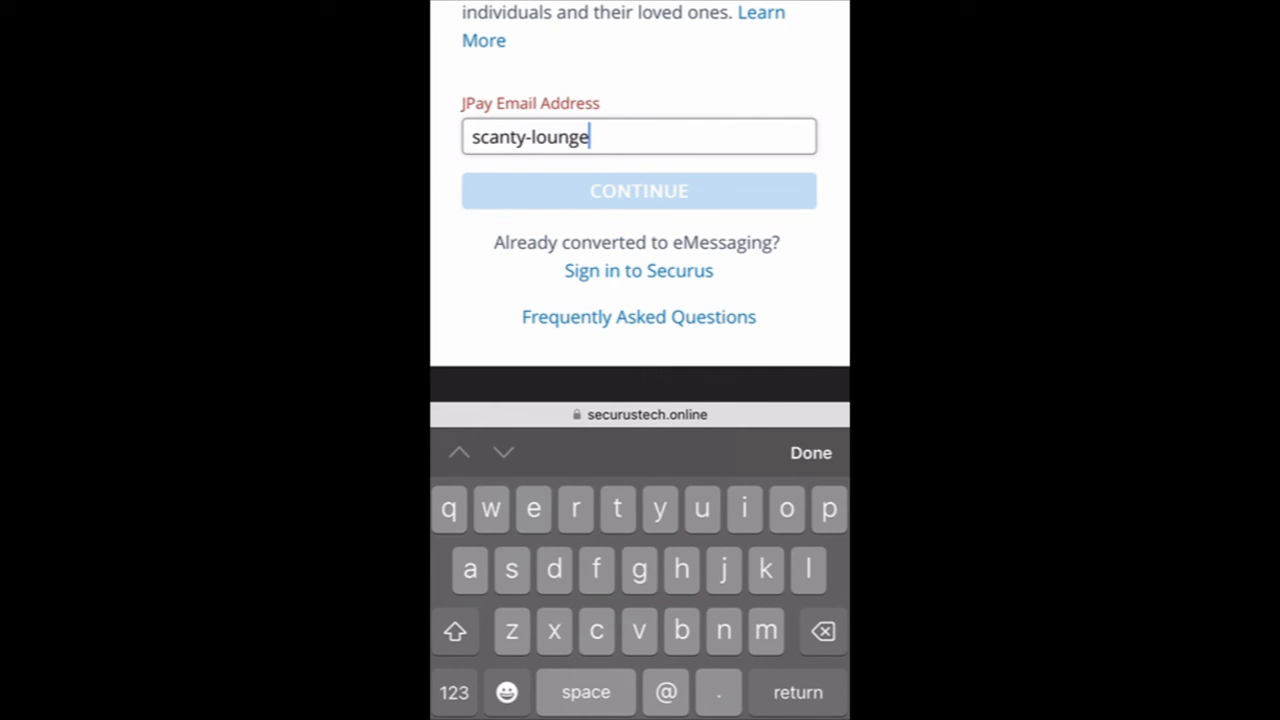
{"action": "left_click", "coordinate": [454, 692]}
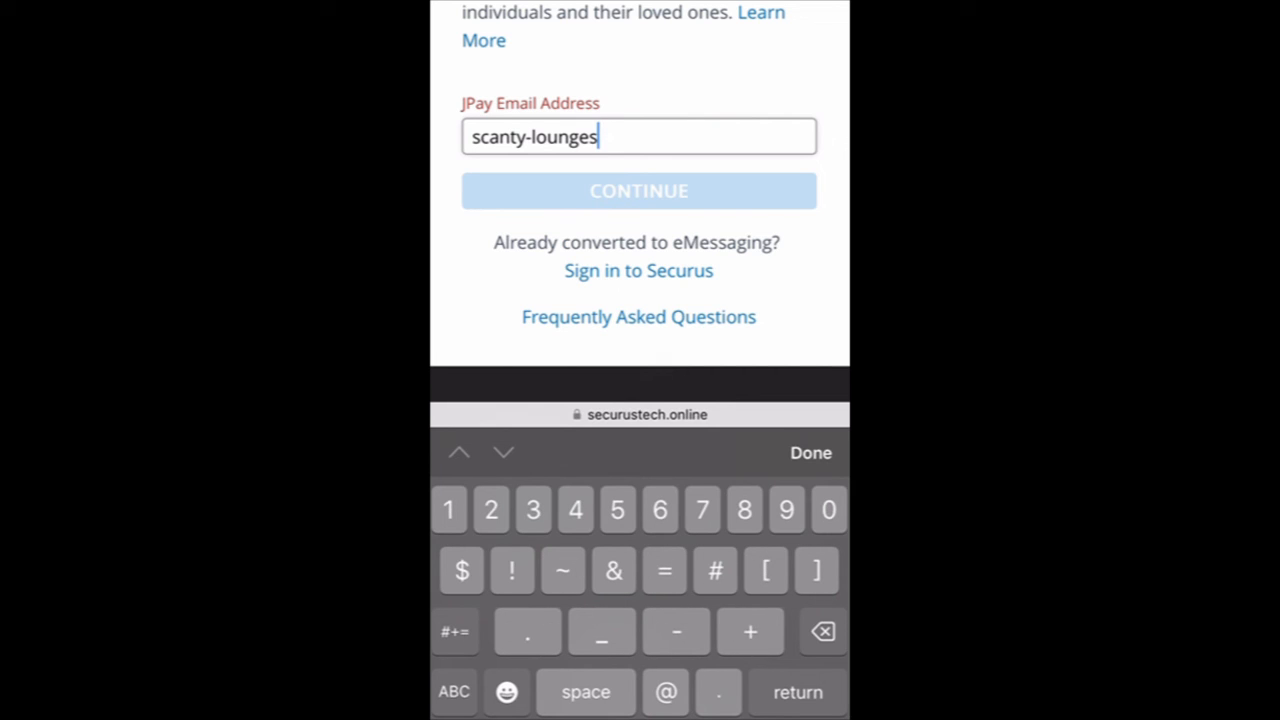
{"action": "left_click", "coordinate": [454, 692]}
{"action": "left_click", "coordinate": [455, 631]}
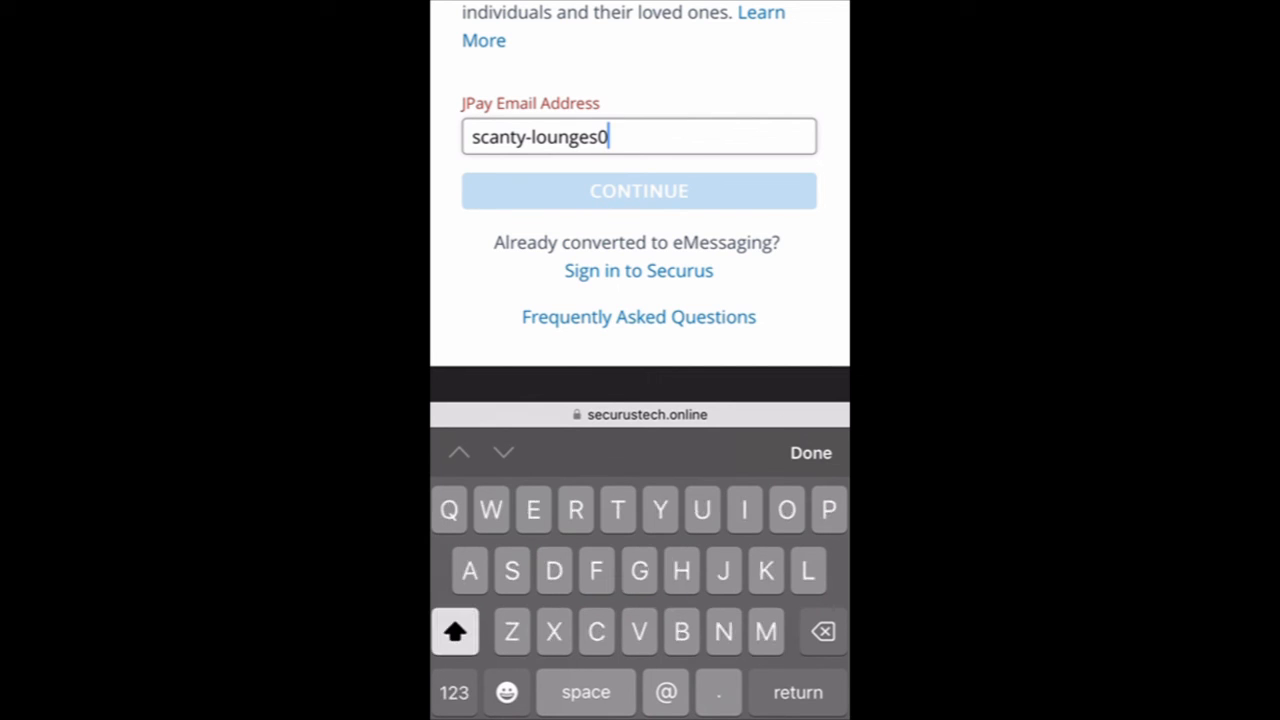
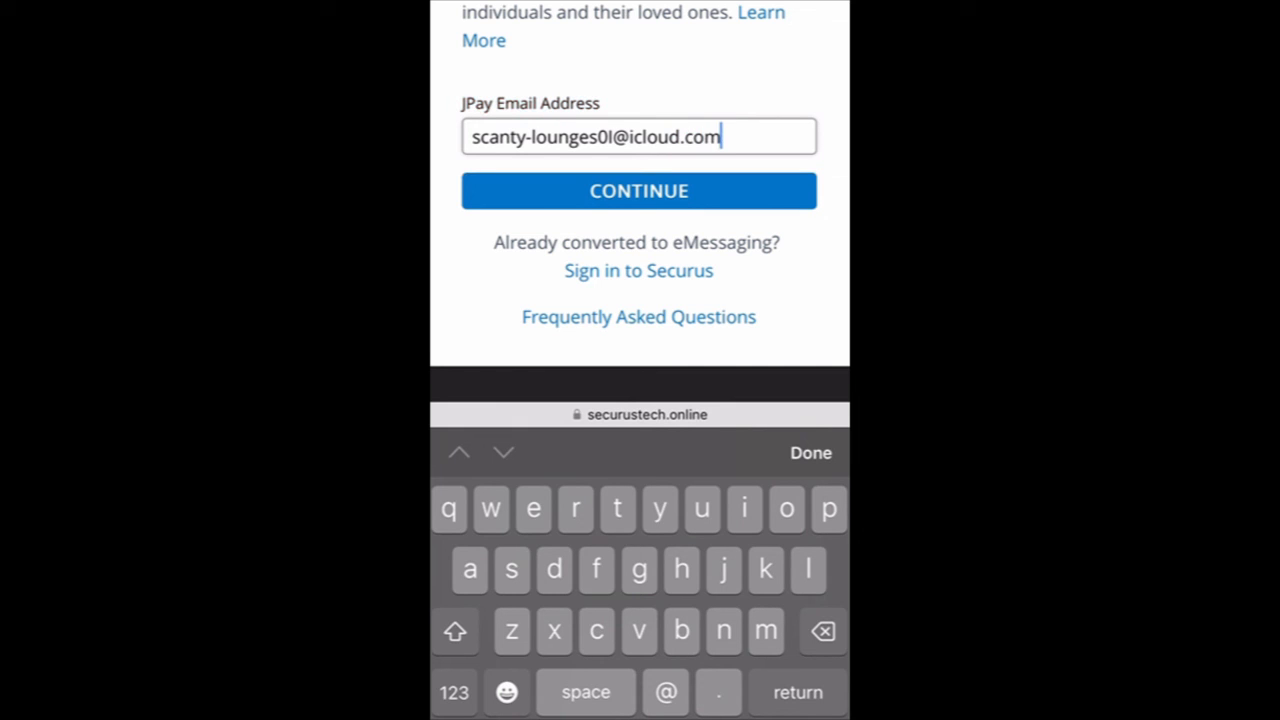
{"action": "key", "text": "Return"}
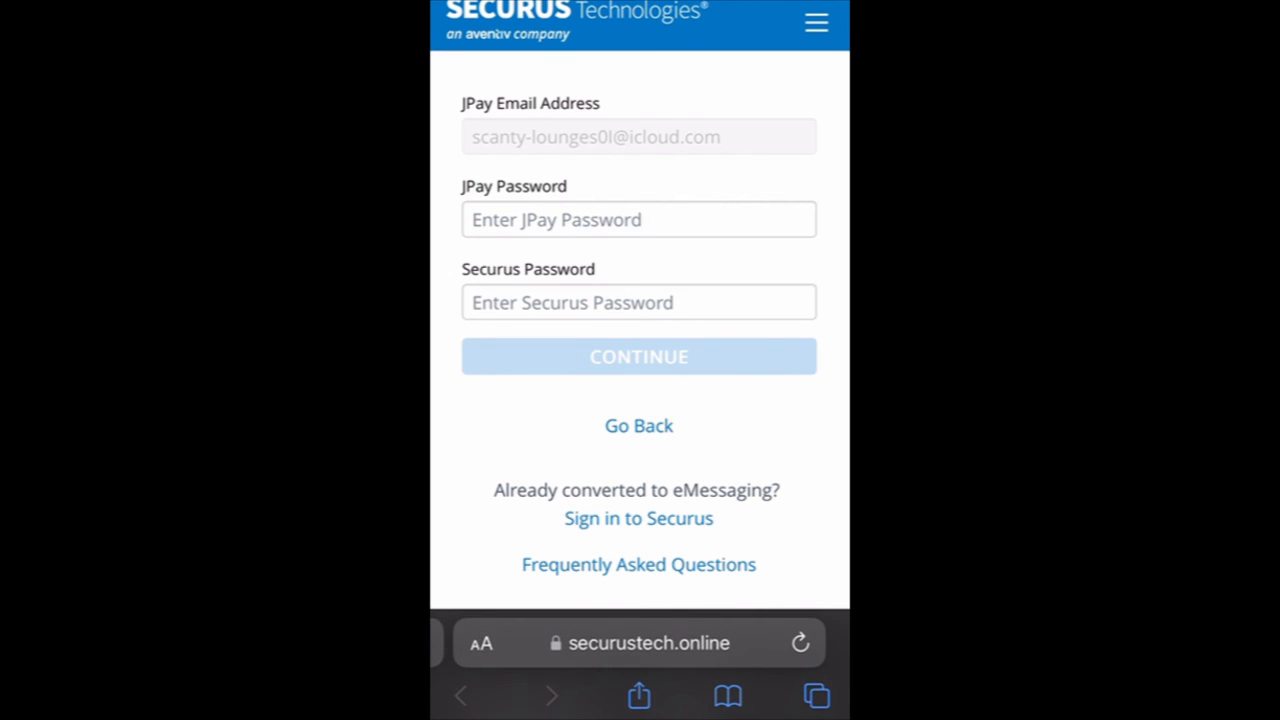